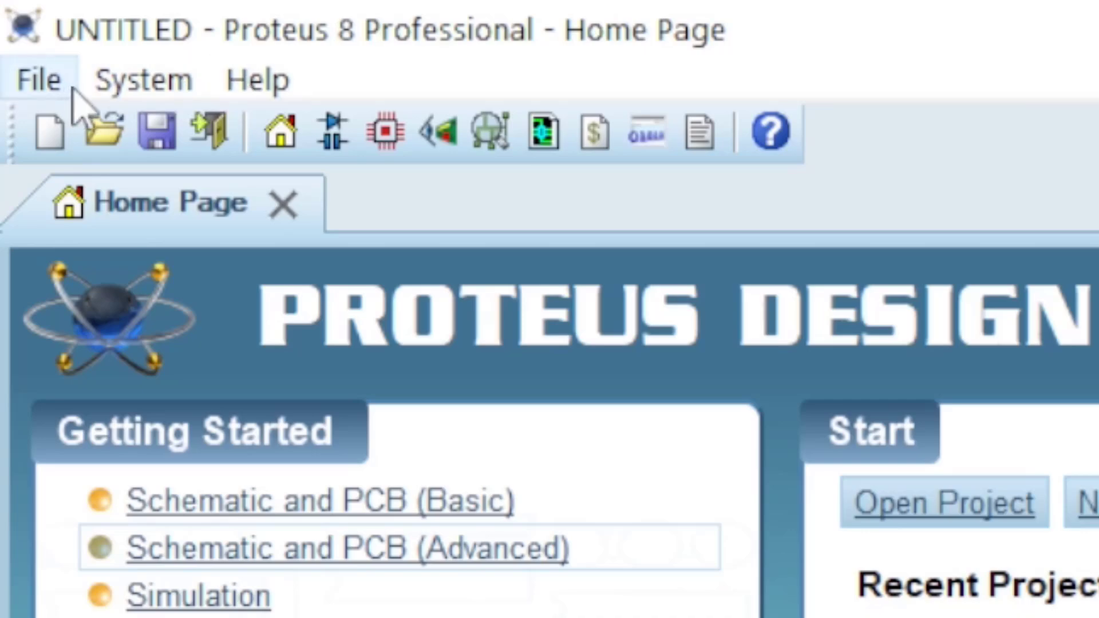
# - Review the global system settings and close them without changing anything
pyautogui.click(116, 93)
pyautogui.click(283, 147)
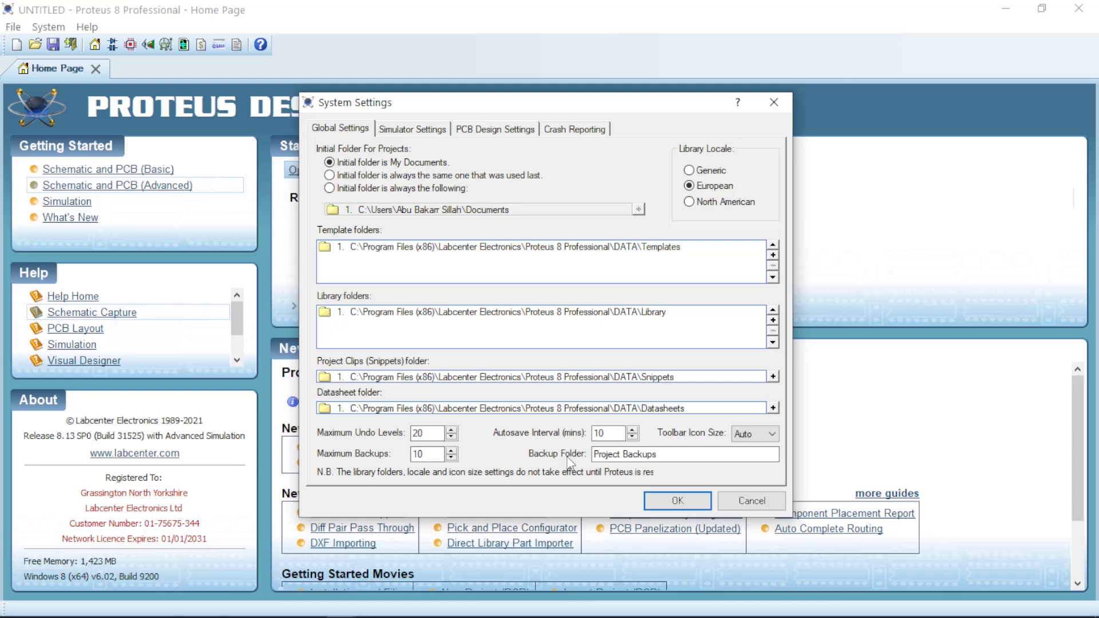
pyautogui.click(678, 501)
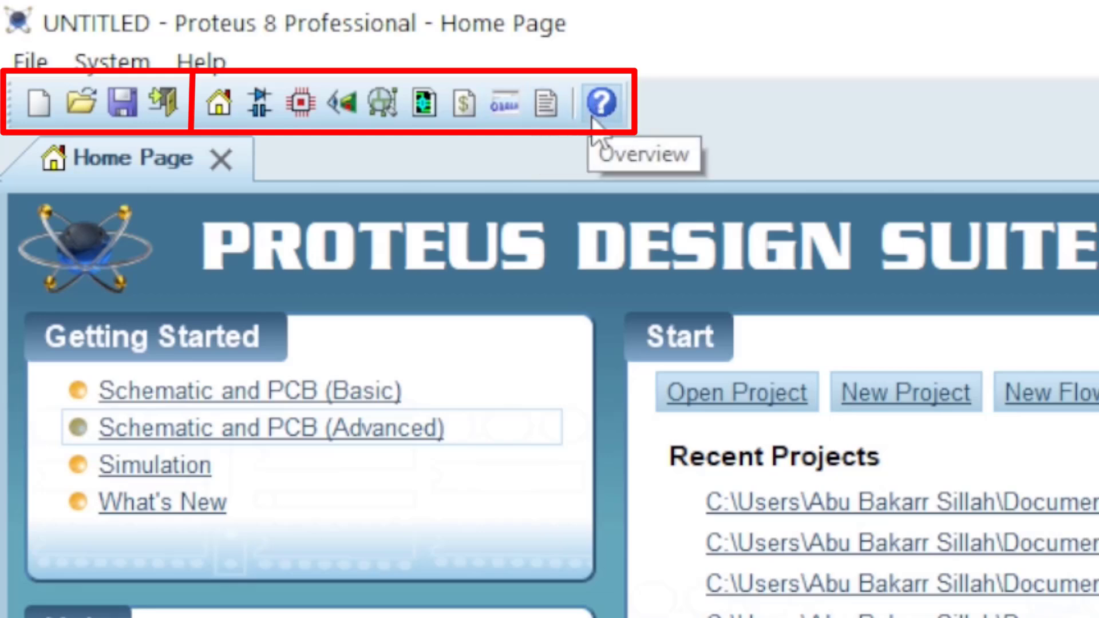
# - Start a new Schematic Capture sheet and toggle its grid off and back on
pyautogui.click(262, 108)
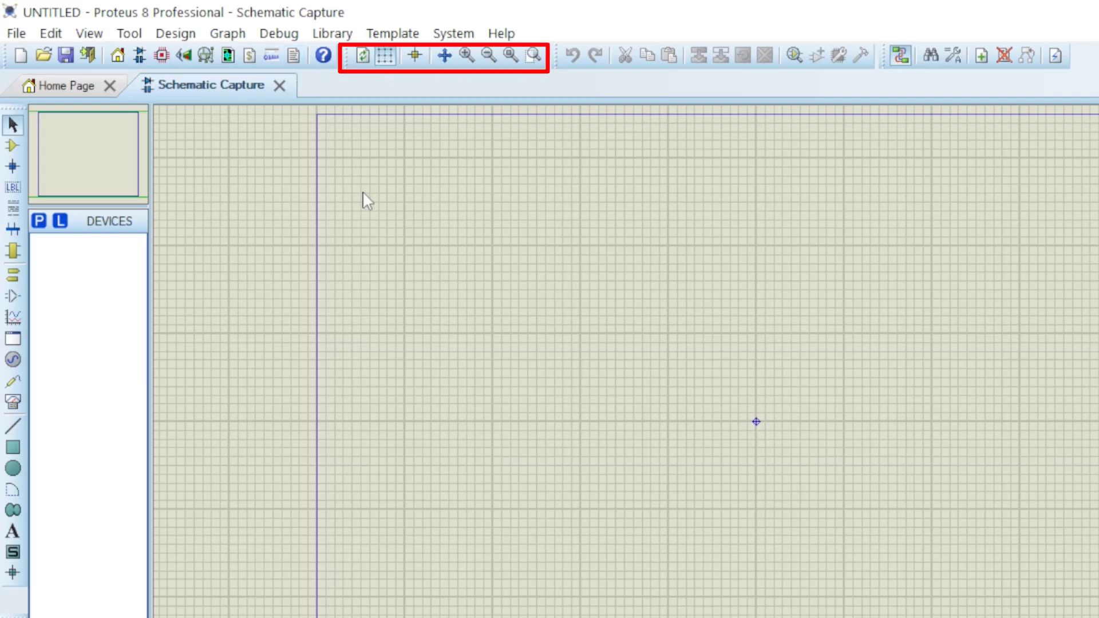
pyautogui.click(384, 54)
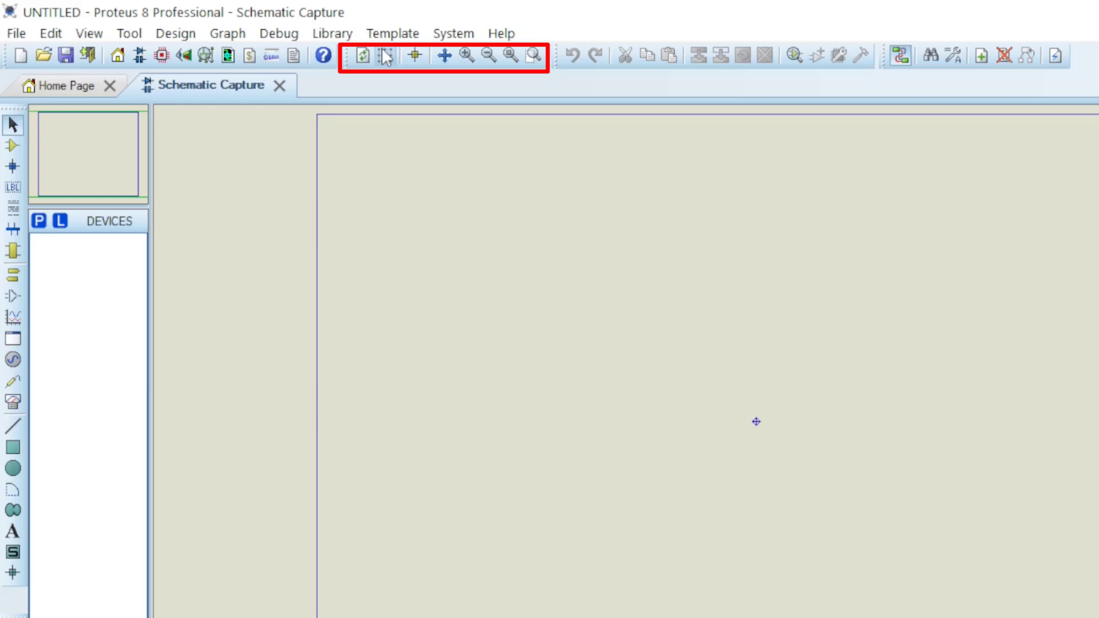
pyautogui.click(385, 56)
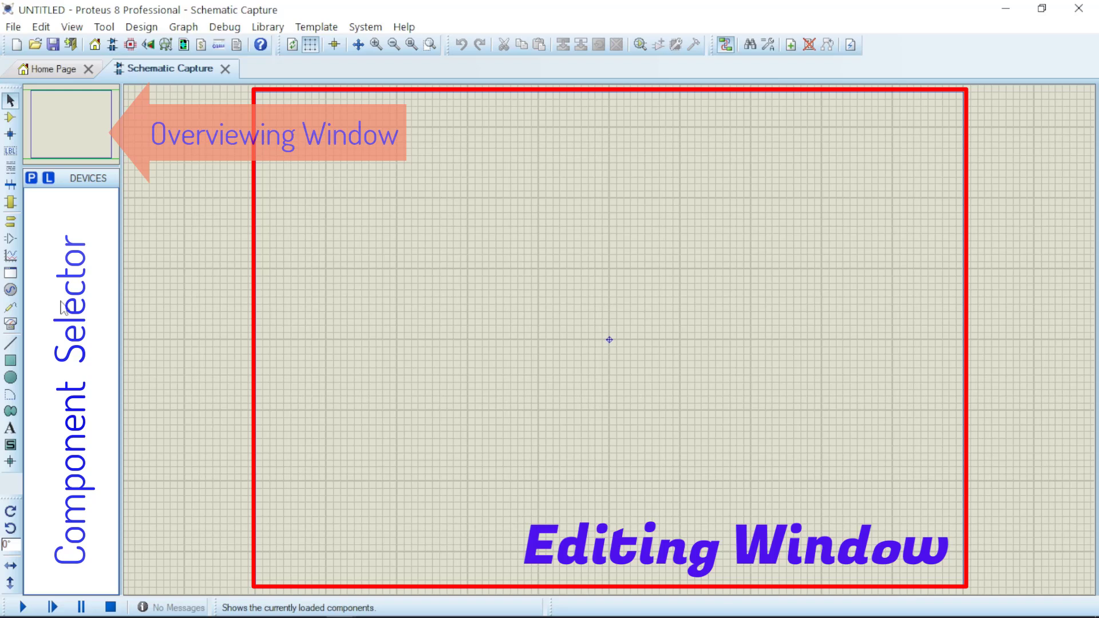
# - Switch to Component Mode and bring up the Pick Devices dialog with the P button
pyautogui.rightClick(326, 227)
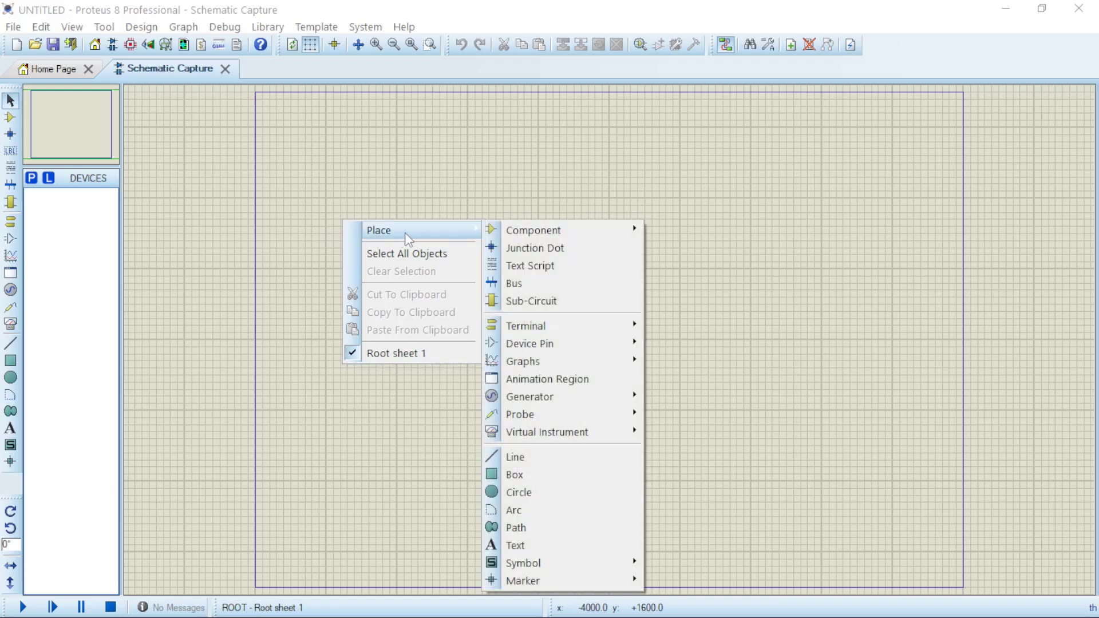
pyautogui.moveTo(533, 230)
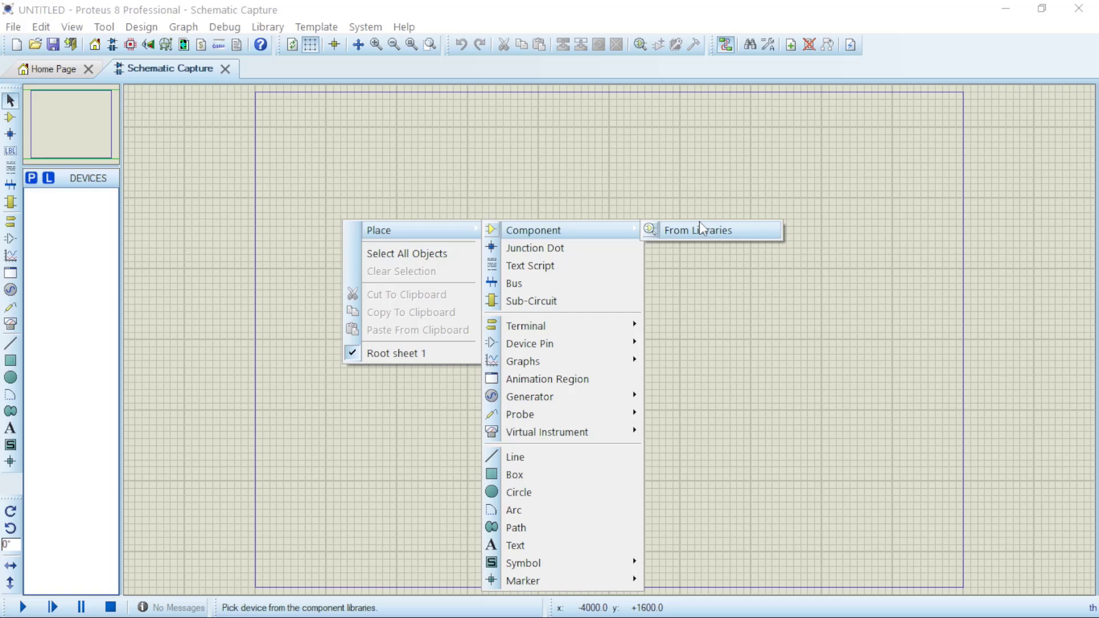
pyautogui.click(701, 229)
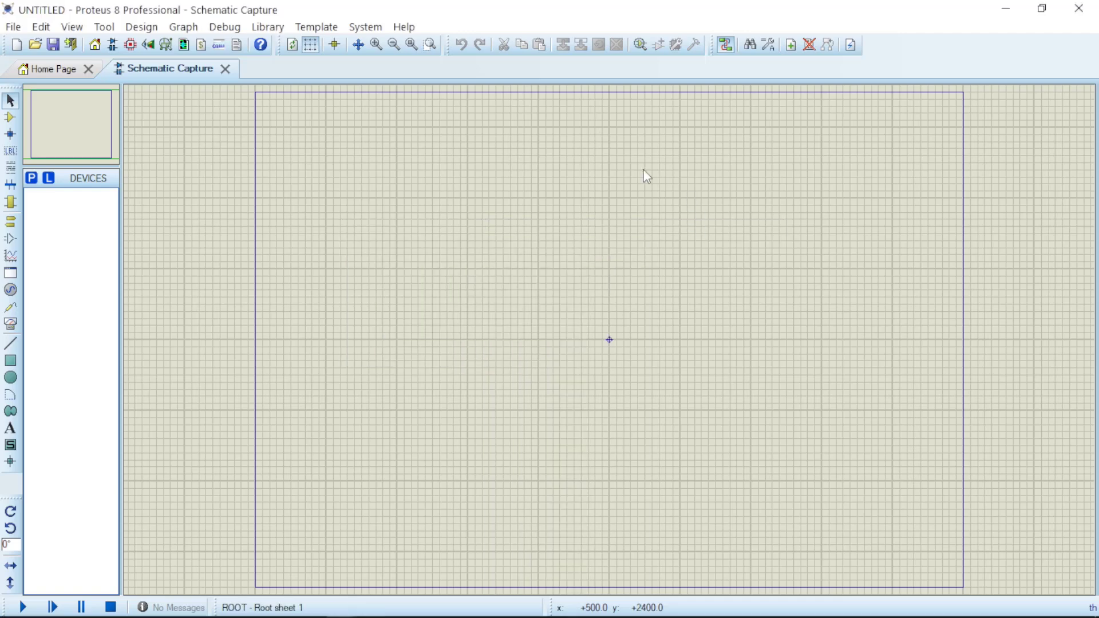
pyautogui.click(7, 119)
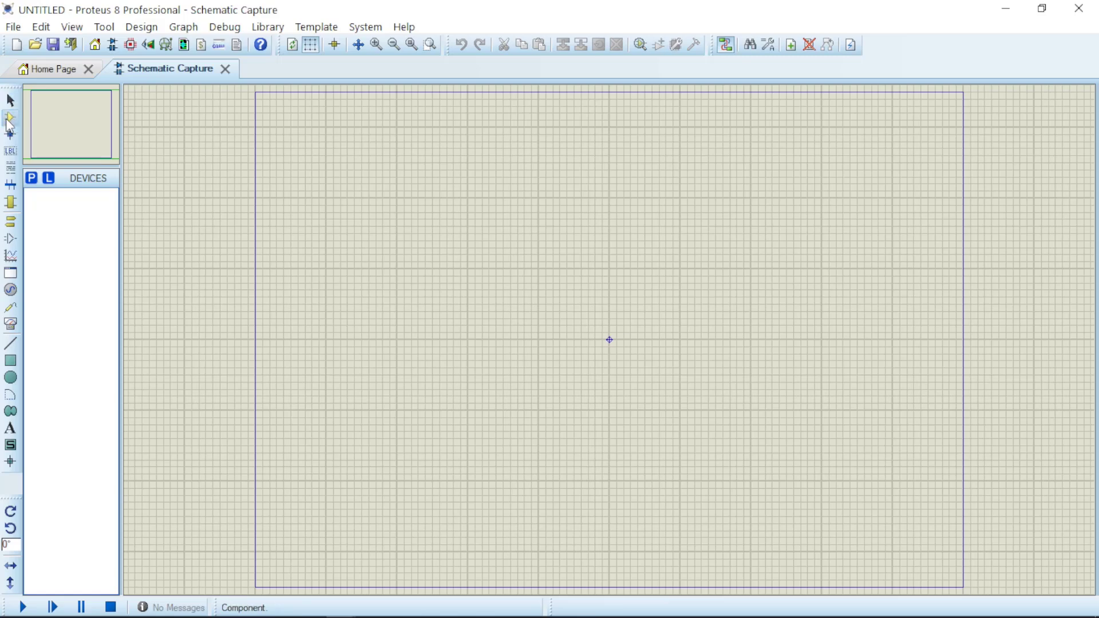
pyautogui.click(30, 178)
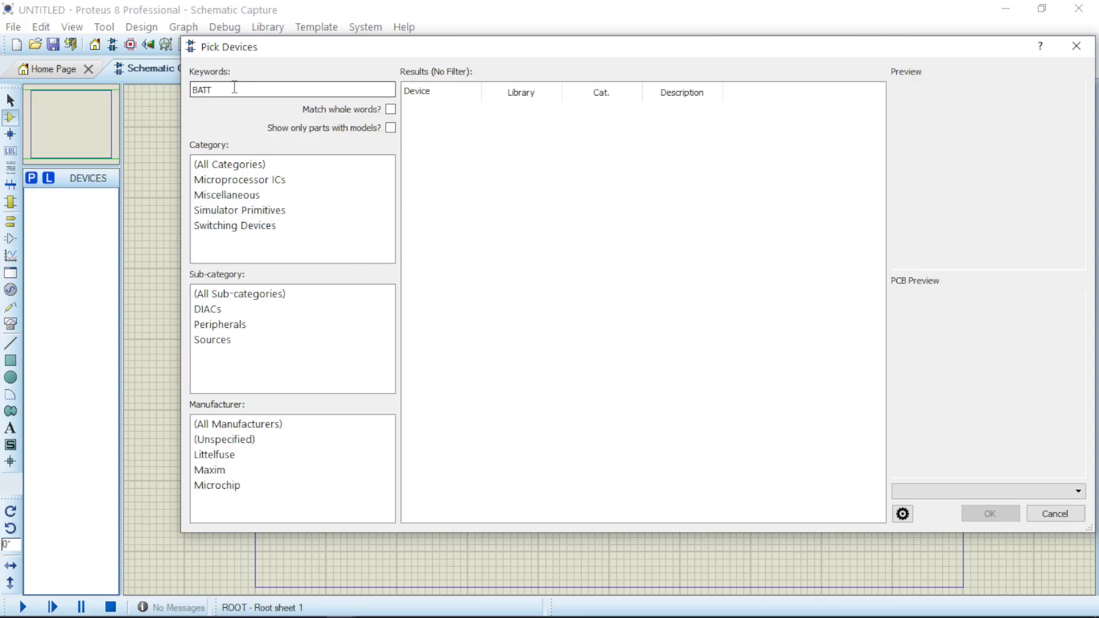
pyautogui.write('ER')
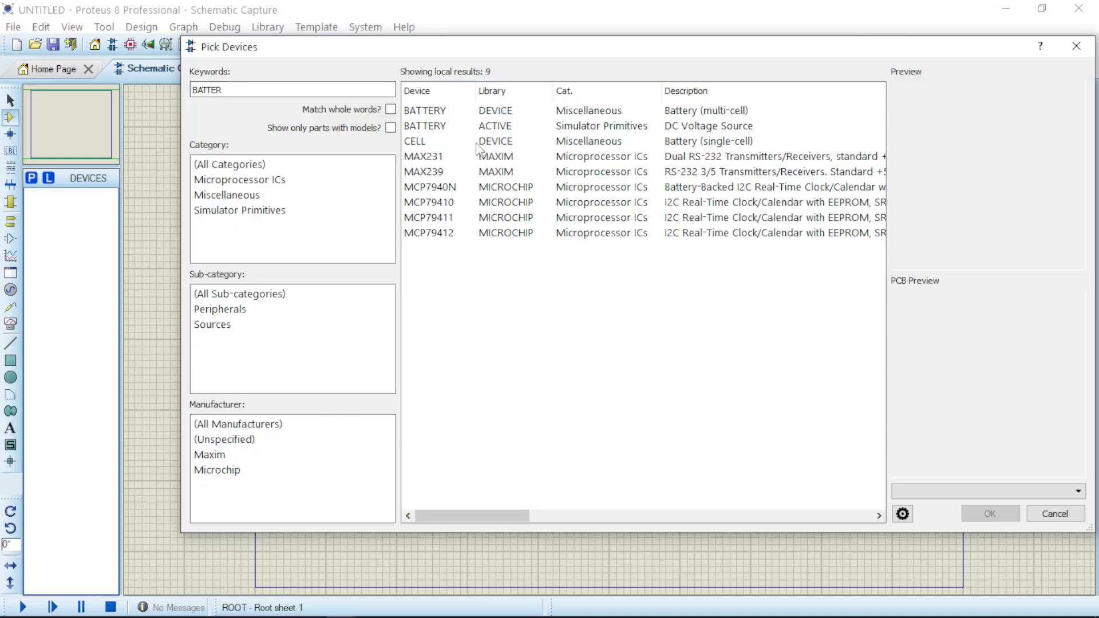
# - Add the ACTIVE BATTERY voltage source and the LED-RED part to the device list
pyautogui.click(487, 130)
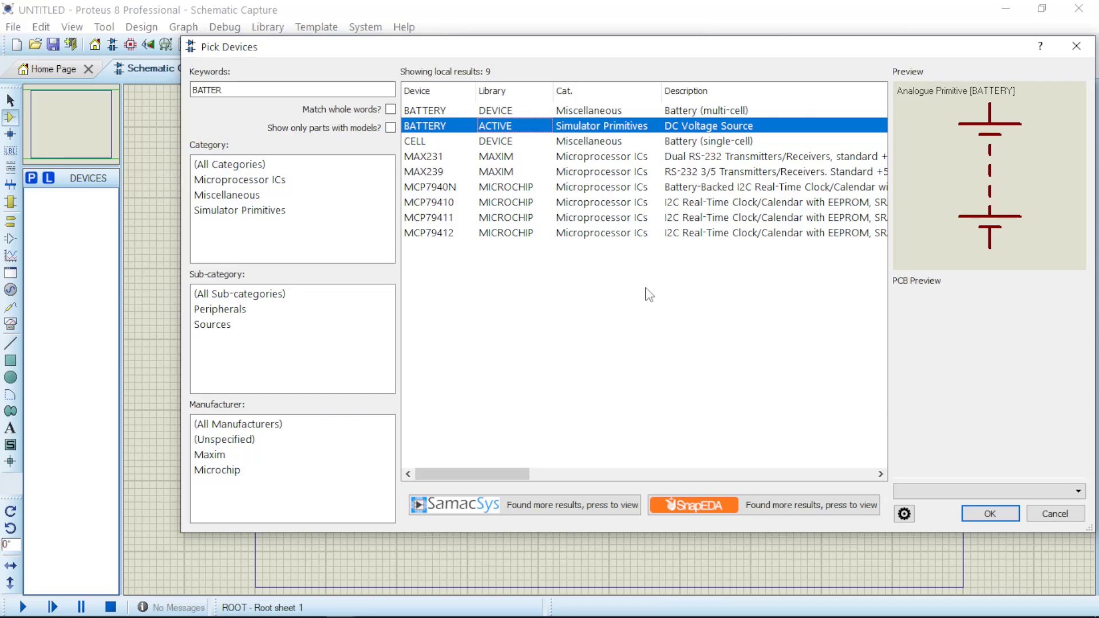
pyautogui.doubleClick(574, 127)
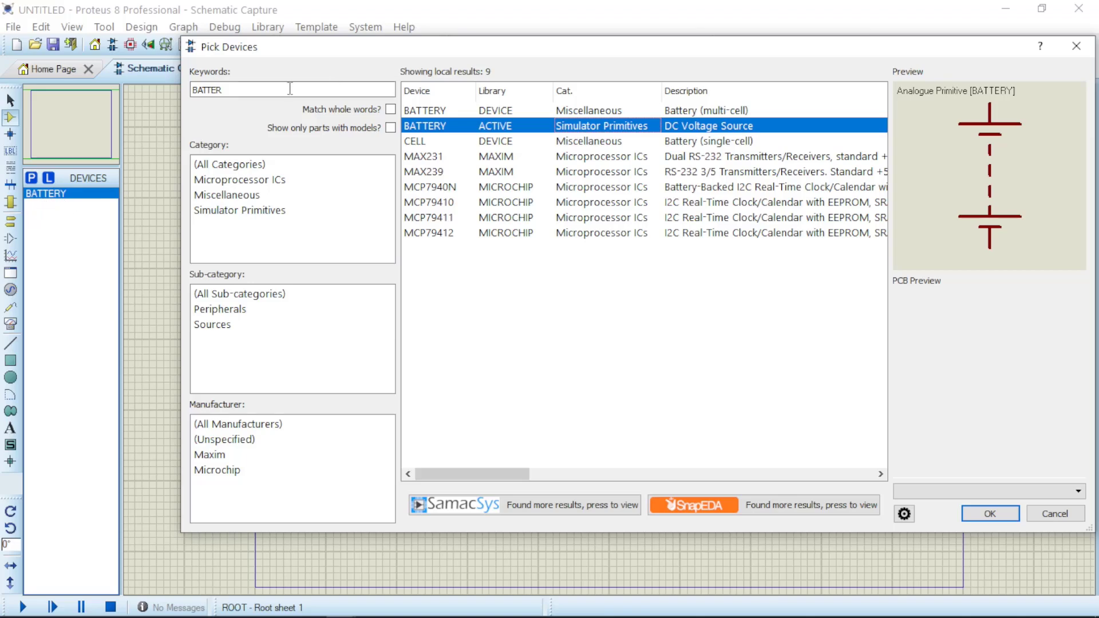
pyautogui.doubleClick(262, 90)
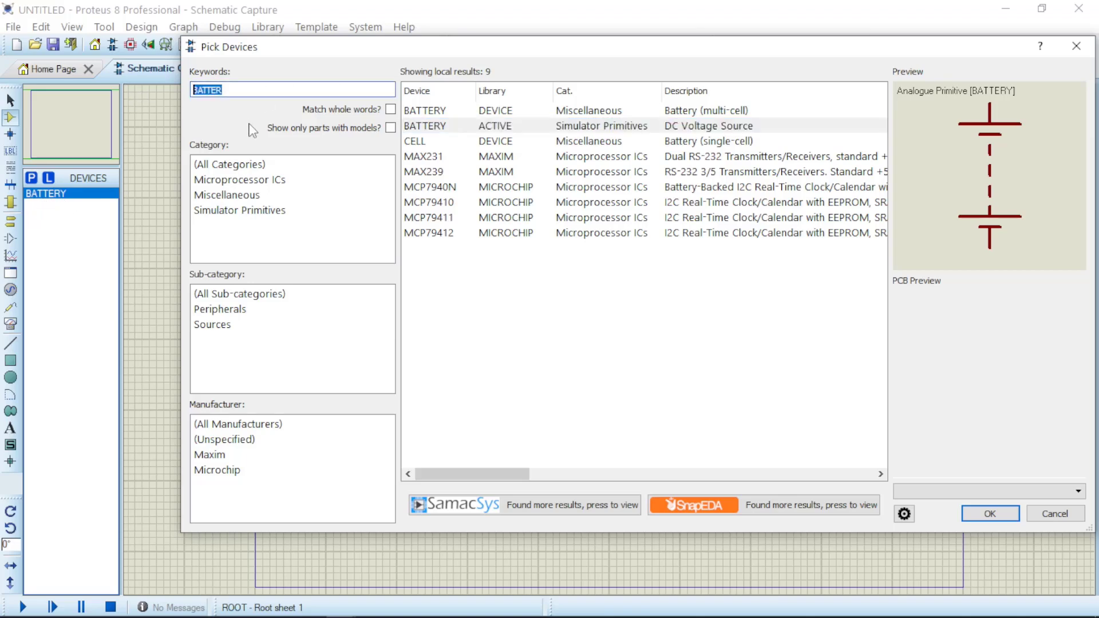
pyautogui.write('LED')
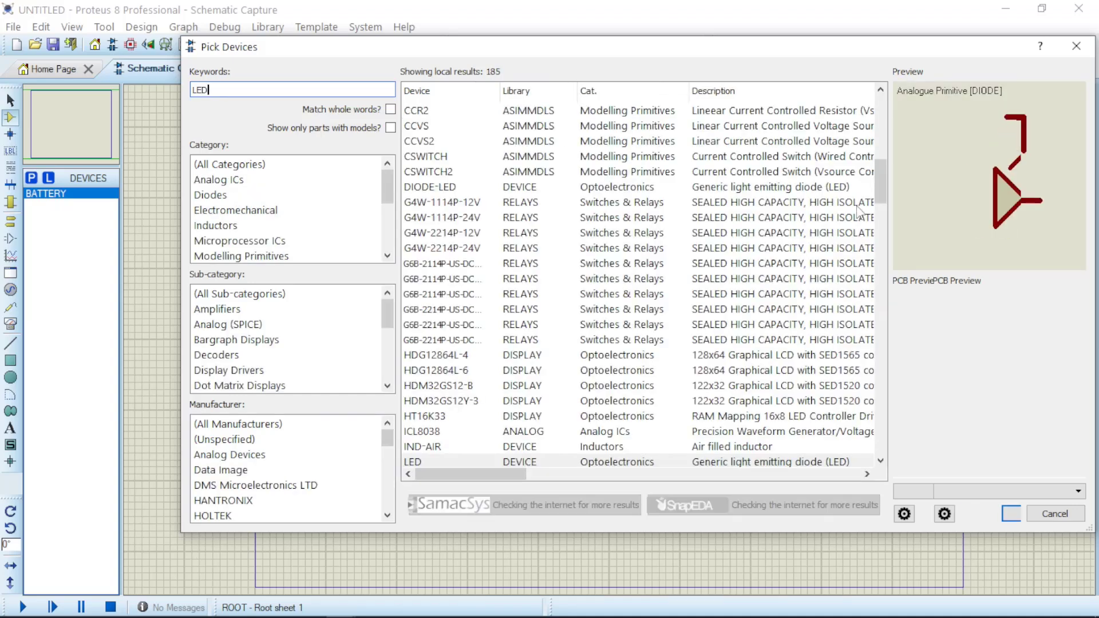
pyautogui.moveTo(920, 174); pyautogui.dragTo(874, 218)
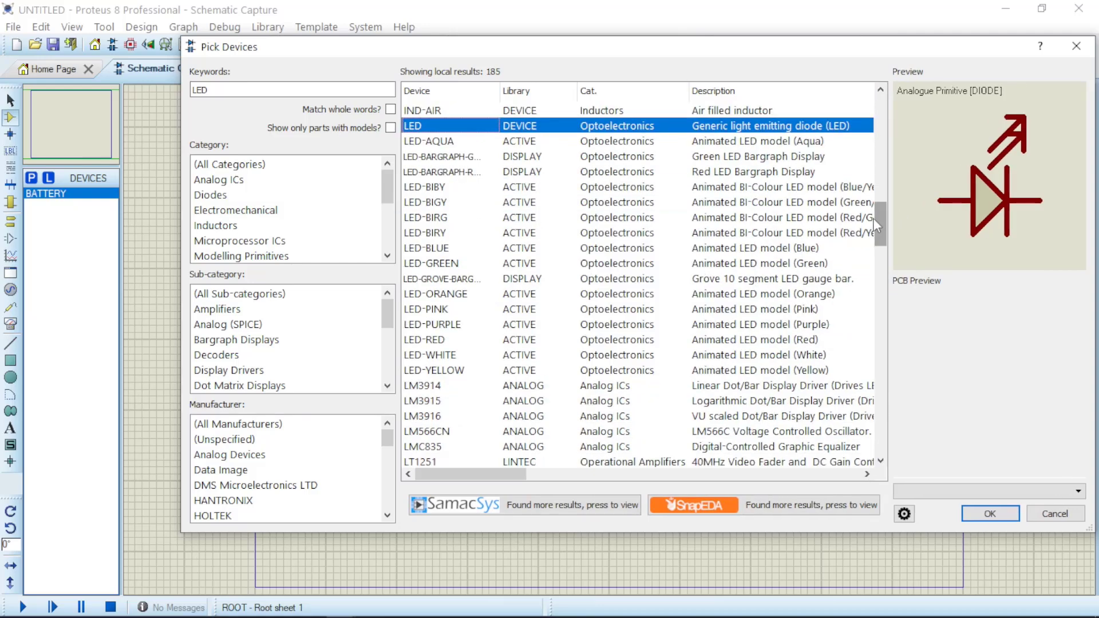
pyautogui.click(788, 342)
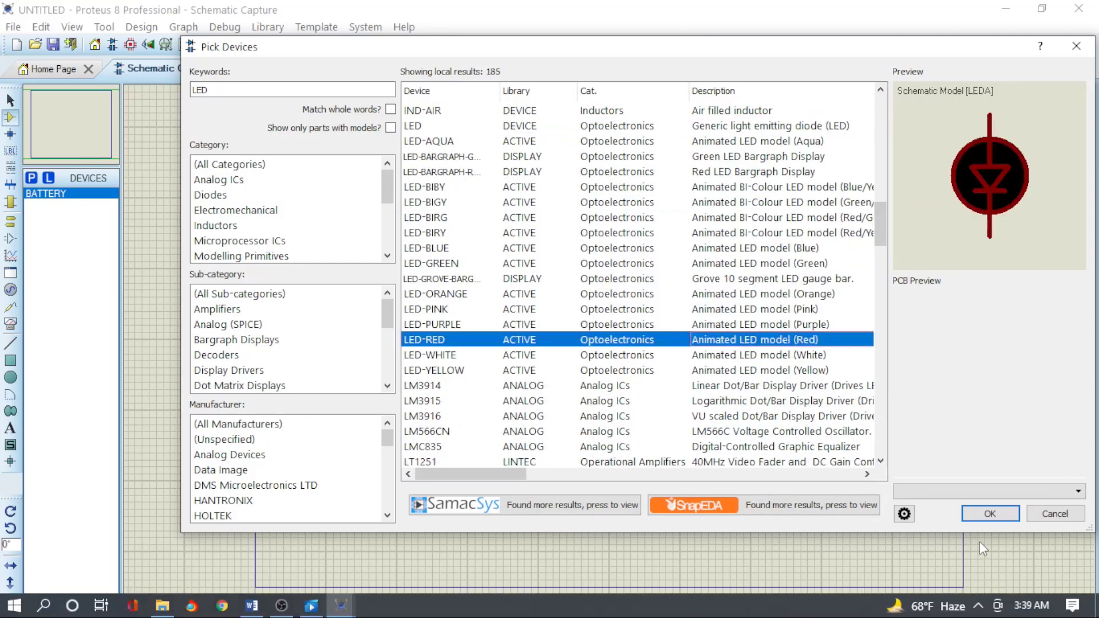
pyautogui.click(987, 514)
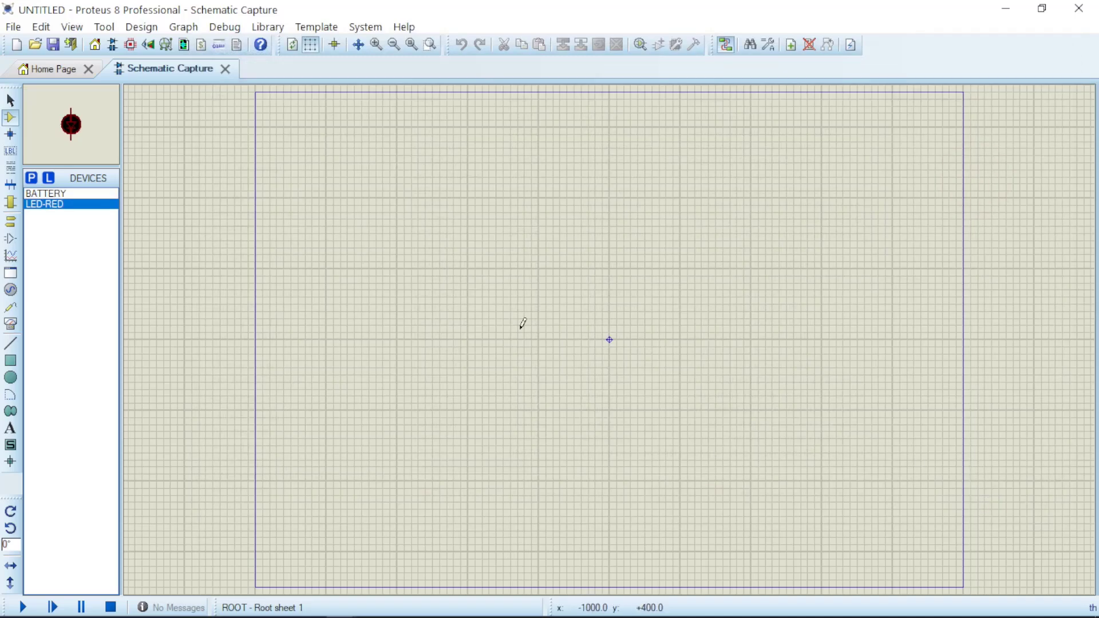
# - Place battery B1 left of the sheet centre and red LED D1 beside it
pyautogui.click(57, 196)
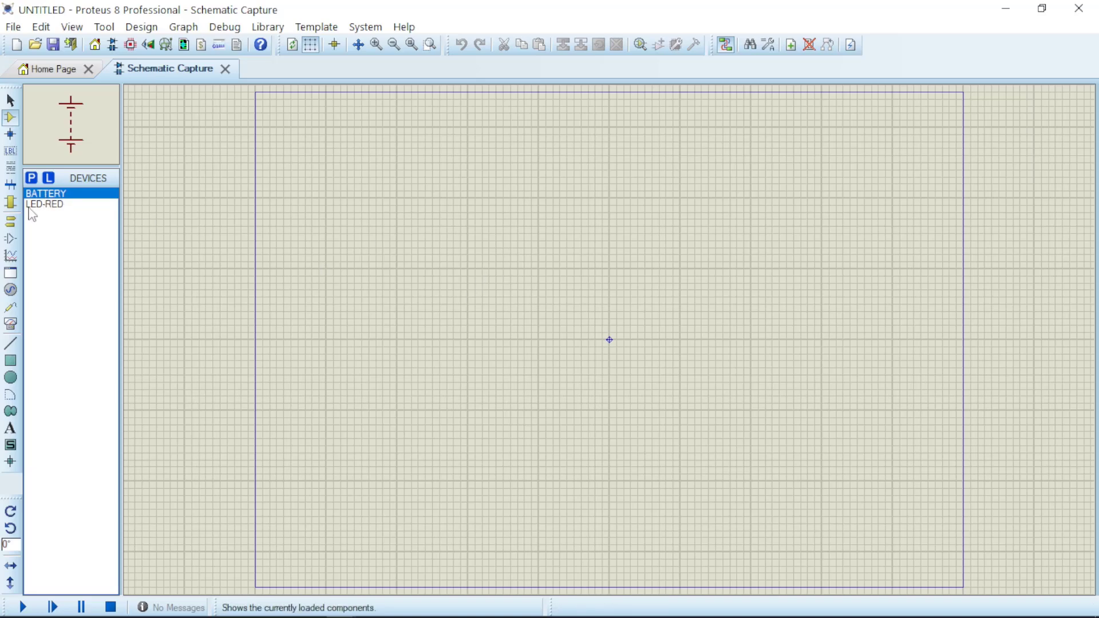
pyautogui.click(507, 269)
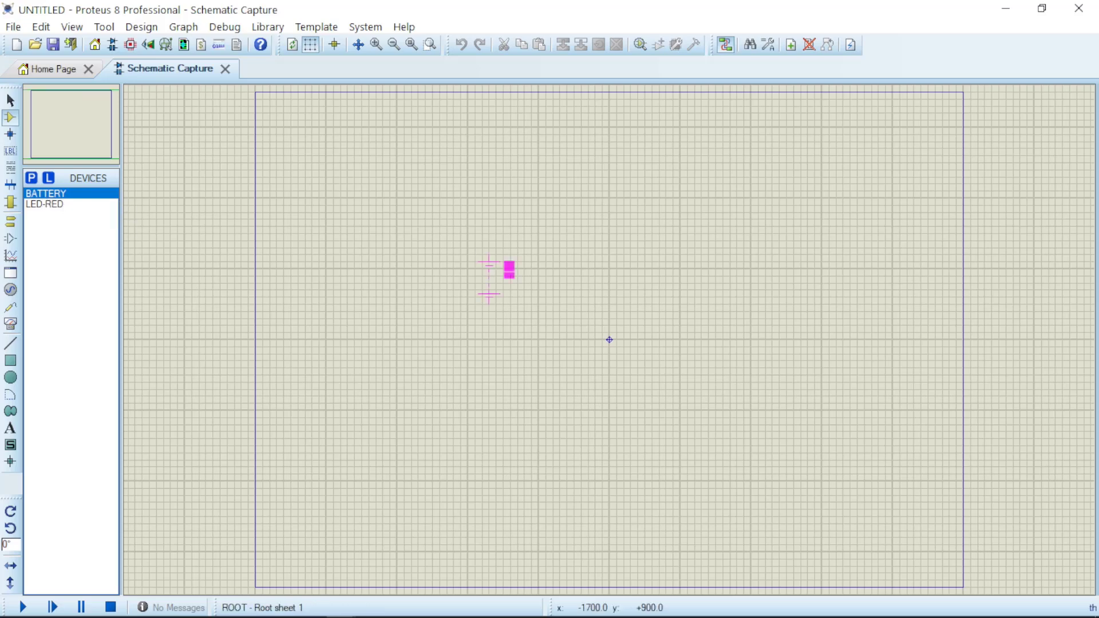
pyautogui.click(488, 320)
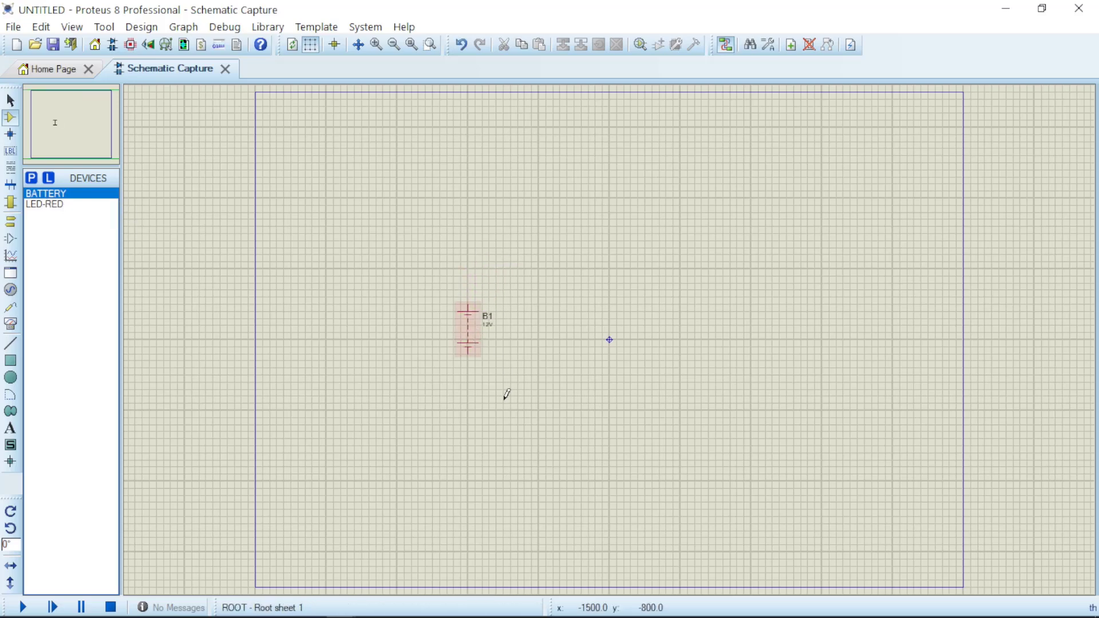
pyautogui.click(44, 206)
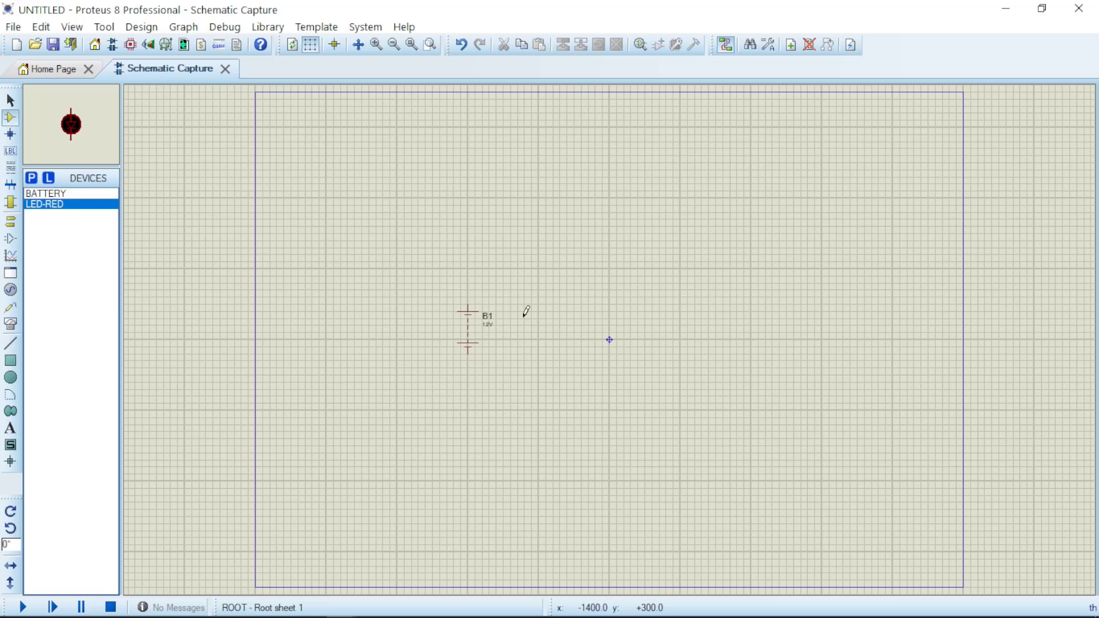
pyautogui.click(631, 318)
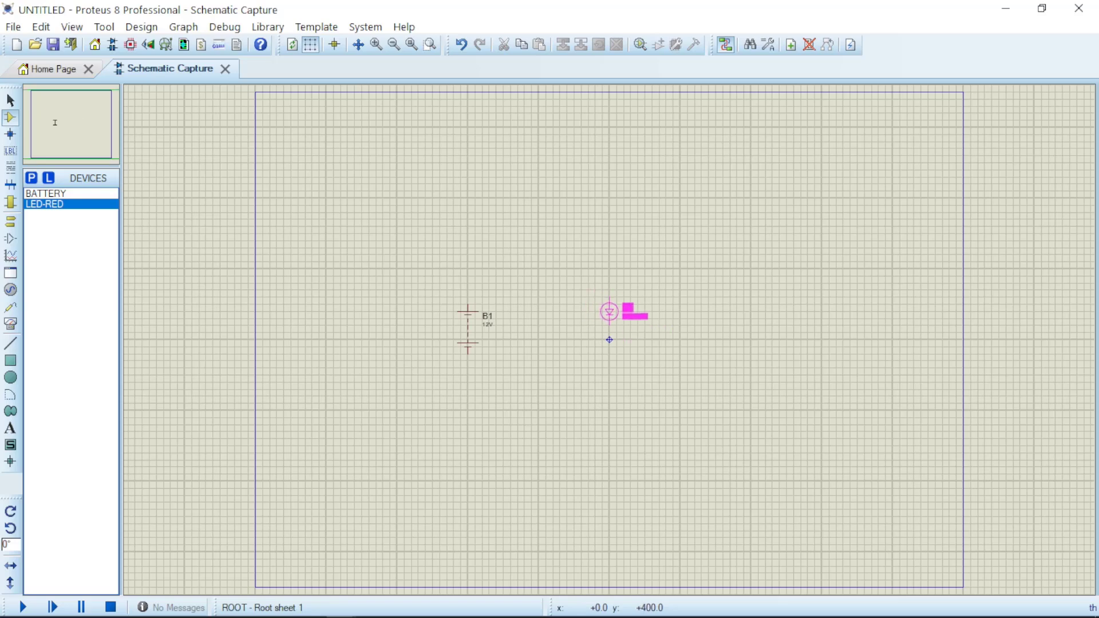
pyautogui.click(608, 312)
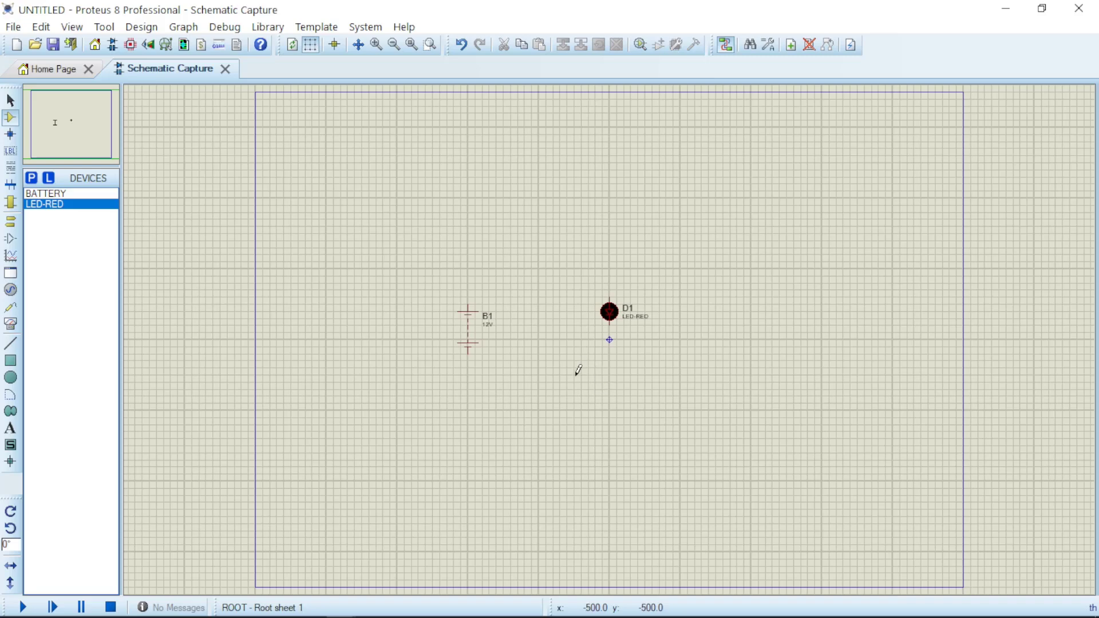
# - Try Zoom In, Zoom Out, whole-sheet view and Zoom to Area on the placed parts
pyautogui.click(375, 45)
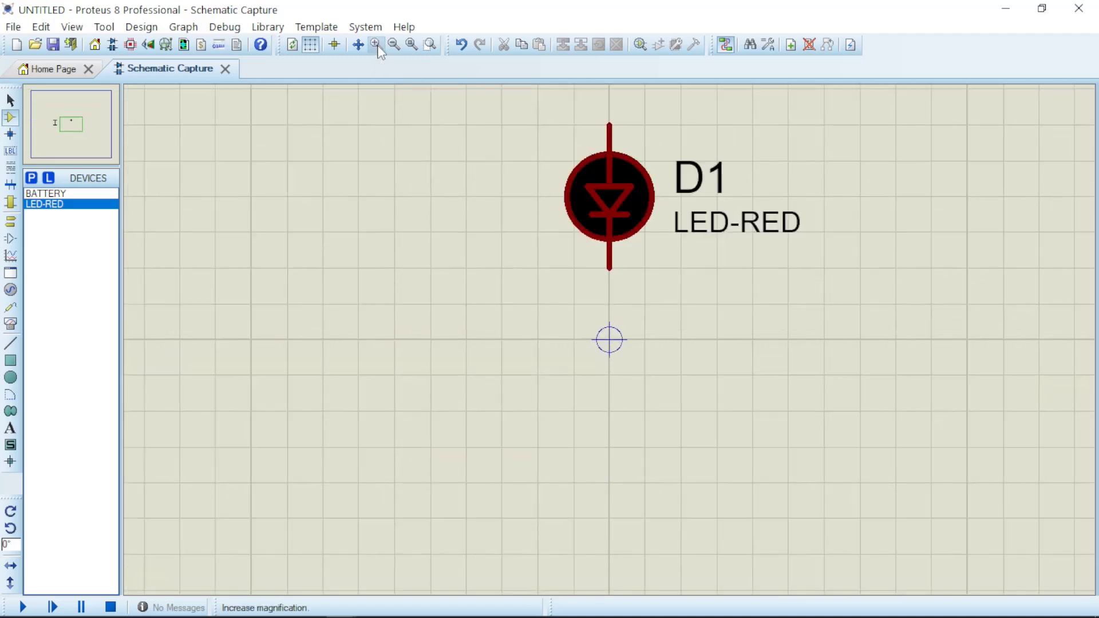
pyautogui.click(394, 46)
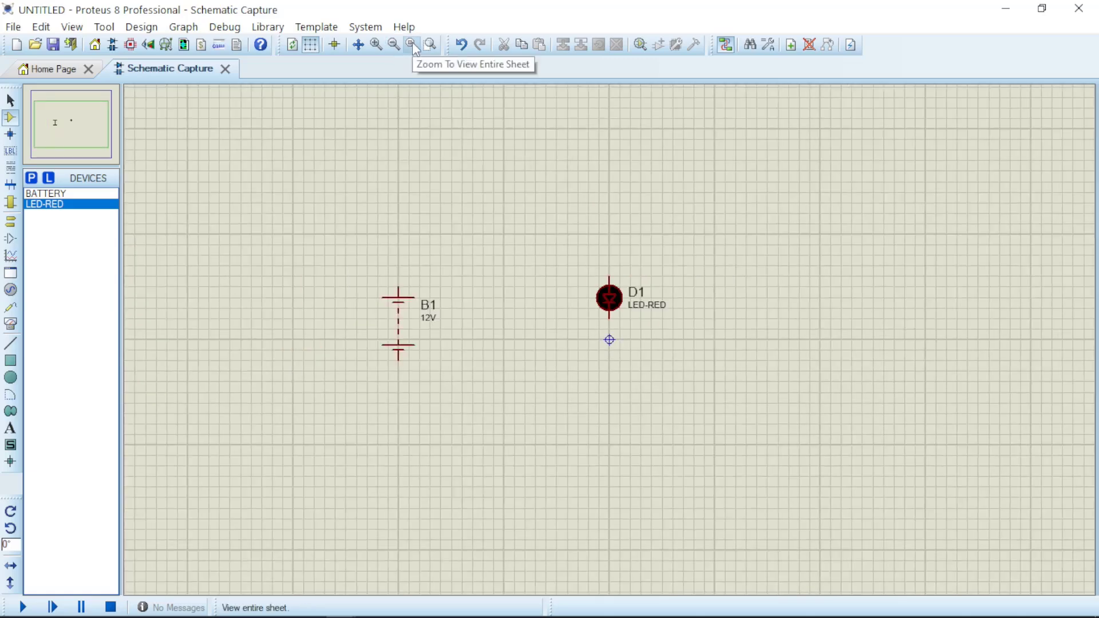
pyautogui.click(412, 41)
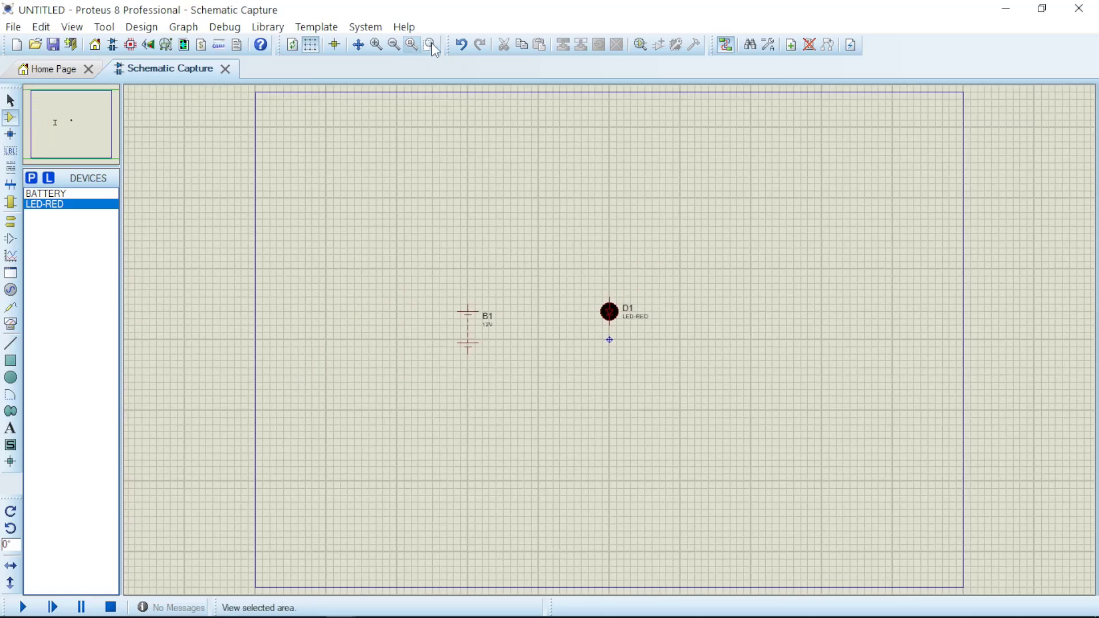
pyautogui.click(430, 45)
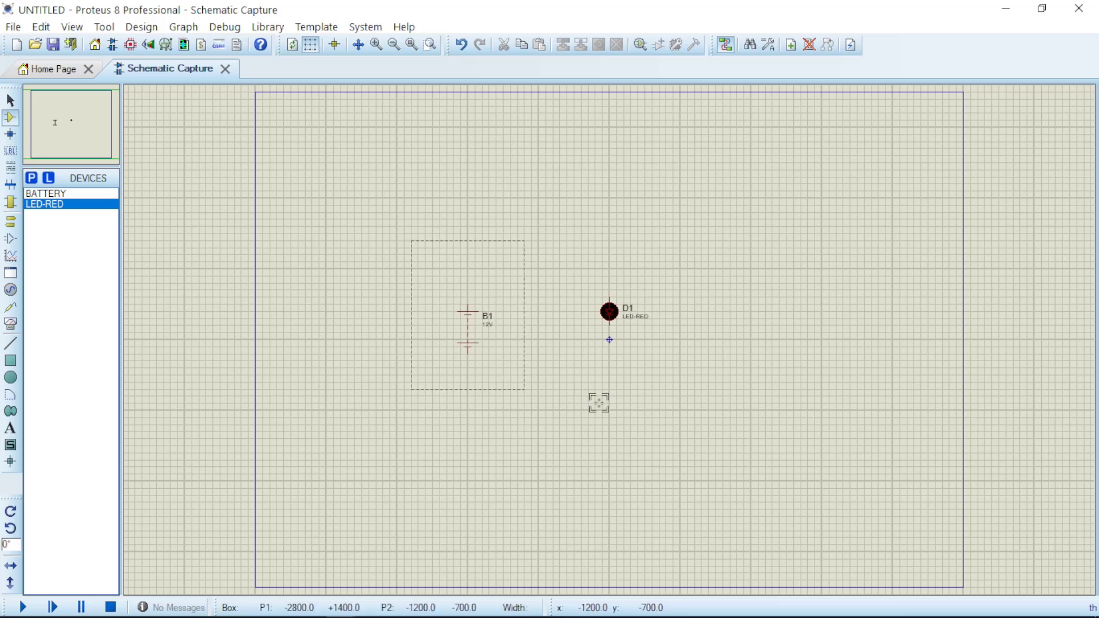
# - Wire B1's top terminal to D1's top pin and B1's bottom pin to D1's lower pin
pyautogui.moveTo(410, 238); pyautogui.dragTo(700, 410)
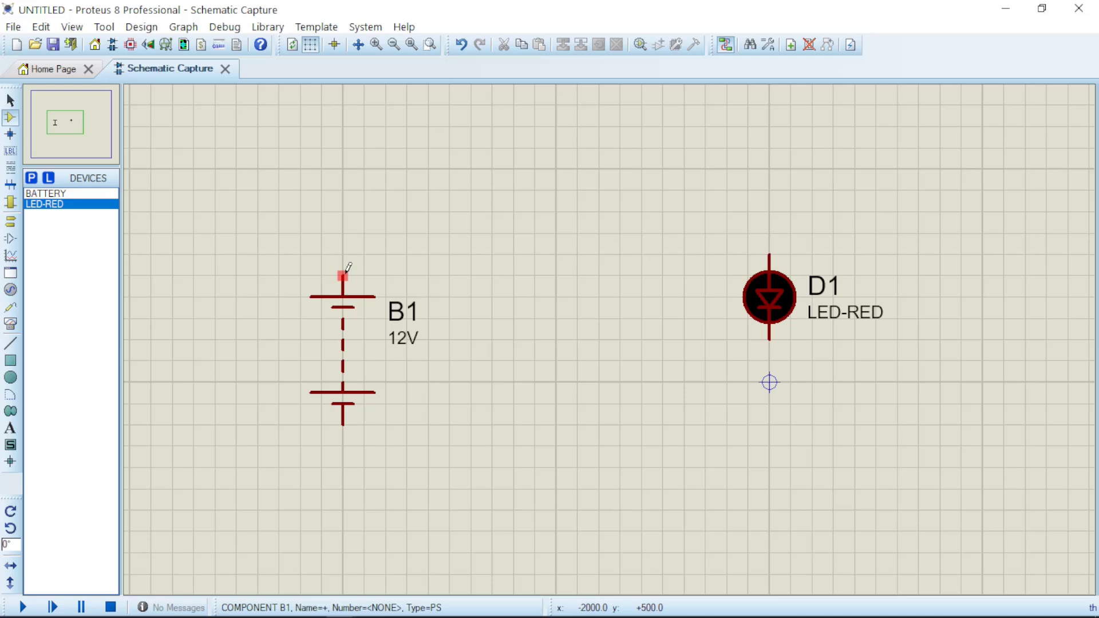
pyautogui.click(342, 275)
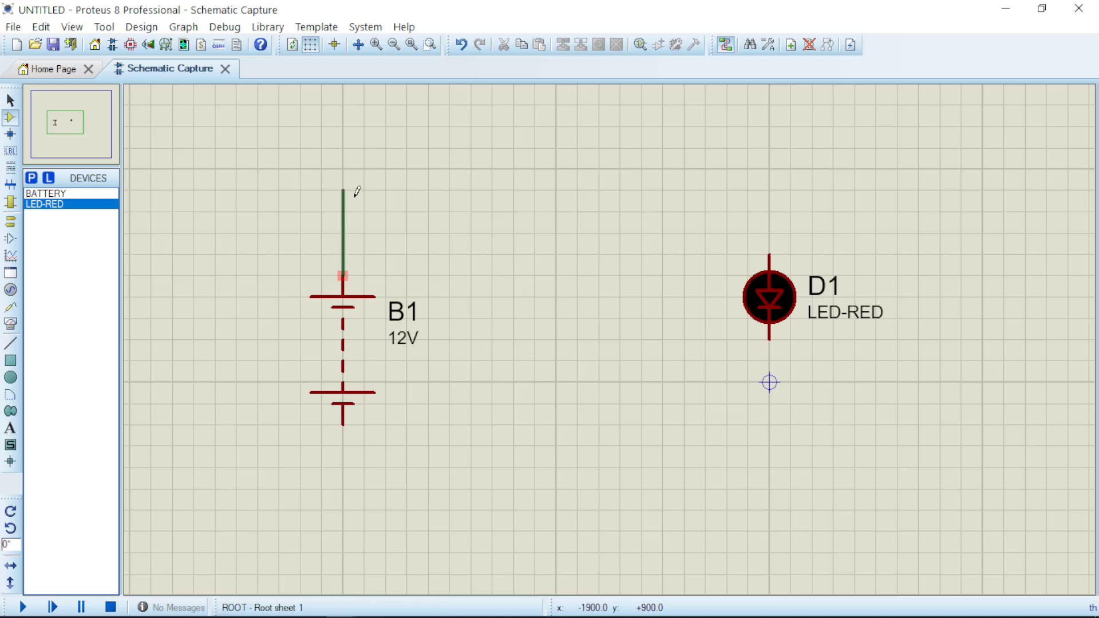
pyautogui.click(344, 168)
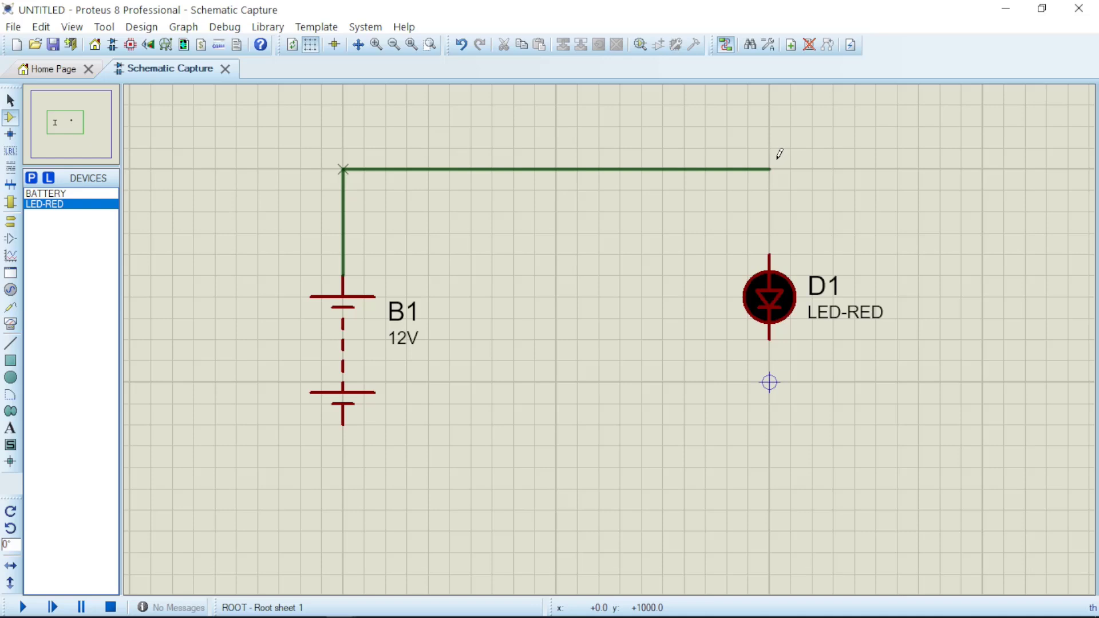
pyautogui.click(772, 249)
pyautogui.scroll(-1, 651, 437)
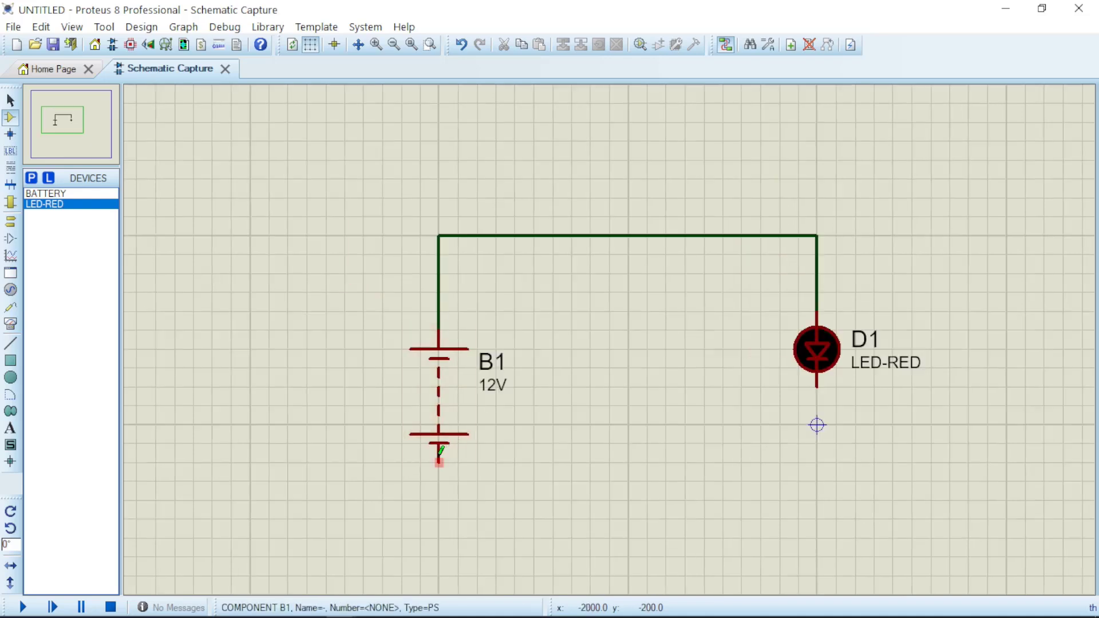
pyautogui.click(440, 459)
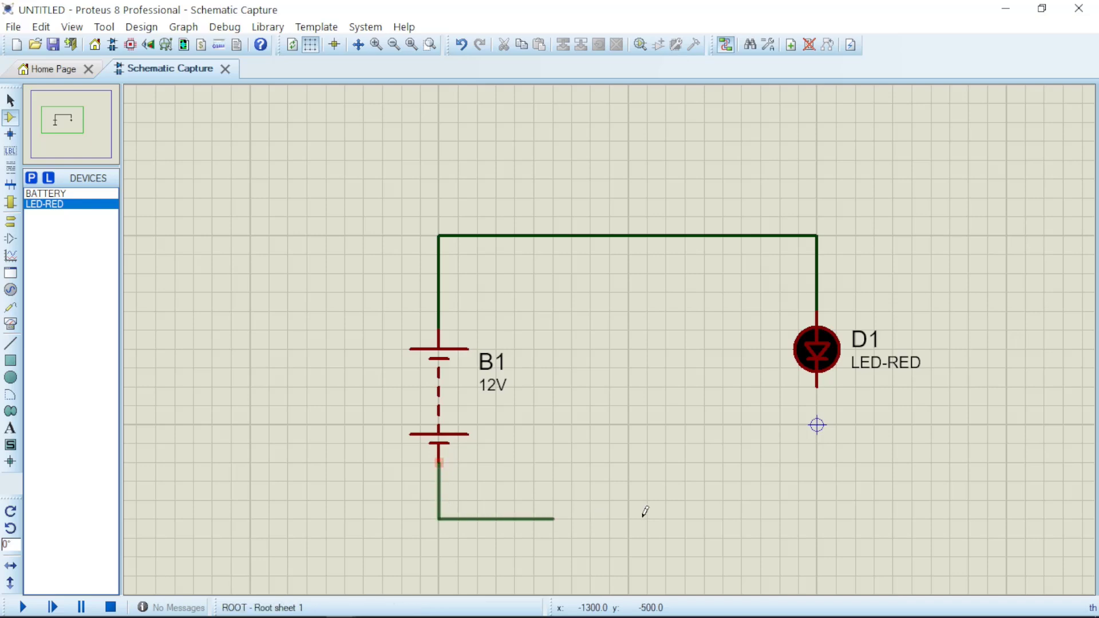
pyautogui.click(818, 382)
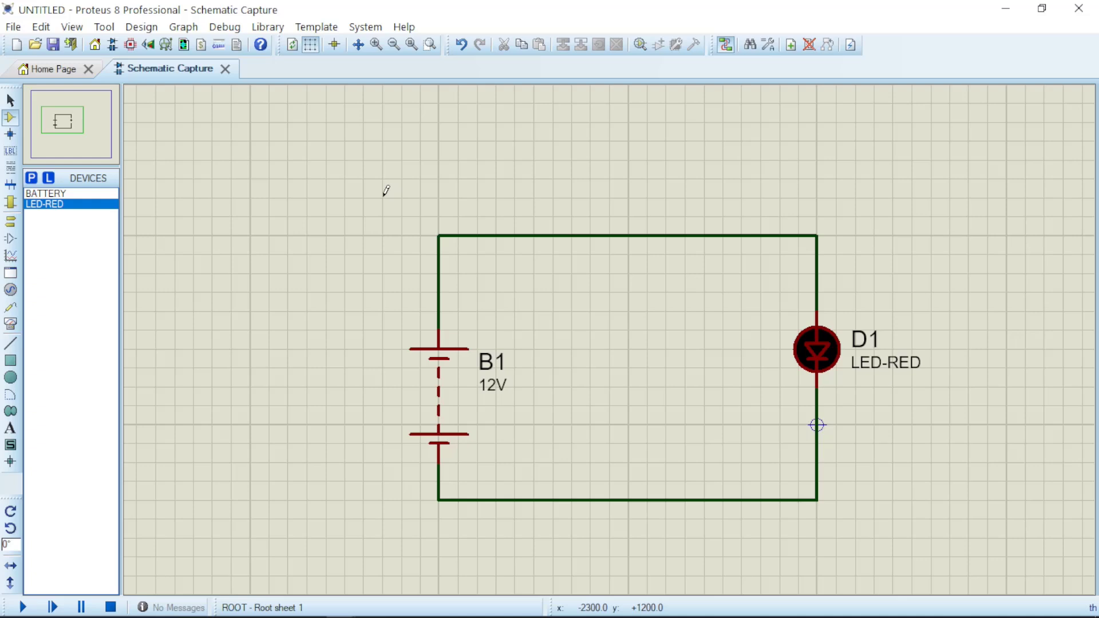
# - Select the whole battery-LED circuit, move it further left, and deselect it
pyautogui.moveTo(383, 141)
pyautogui.mouseDown()
pyautogui.moveTo(920, 530)
pyautogui.moveTo(928, 519)
pyautogui.mouseUp()
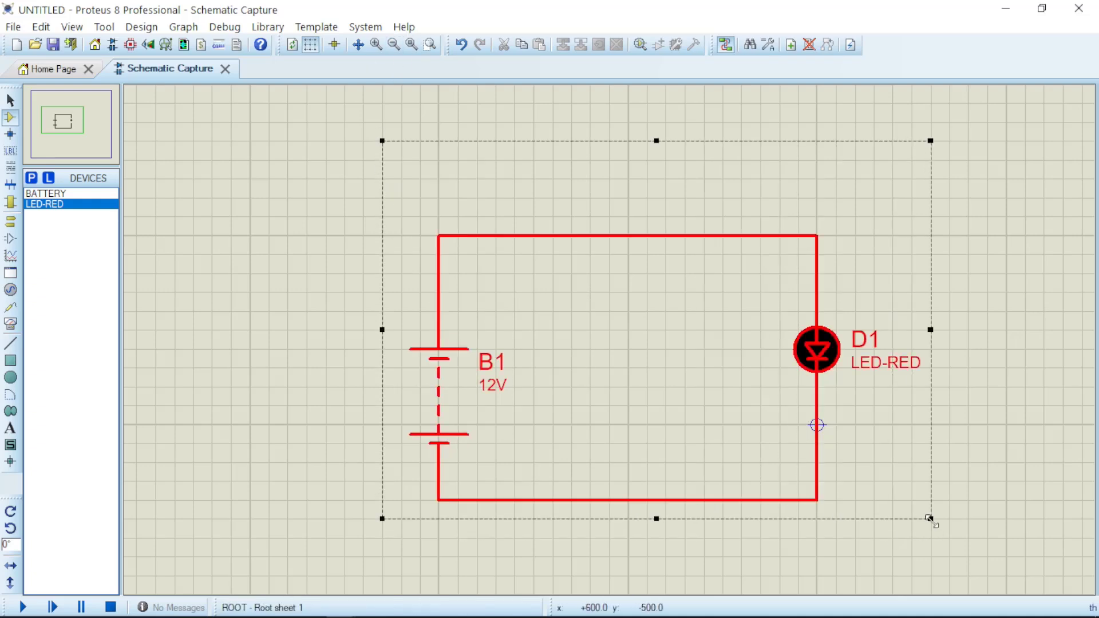
pyautogui.moveTo(588, 350)
pyautogui.mouseDown()
pyautogui.moveTo(674, 371)
pyautogui.moveTo(478, 349)
pyautogui.mouseUp()
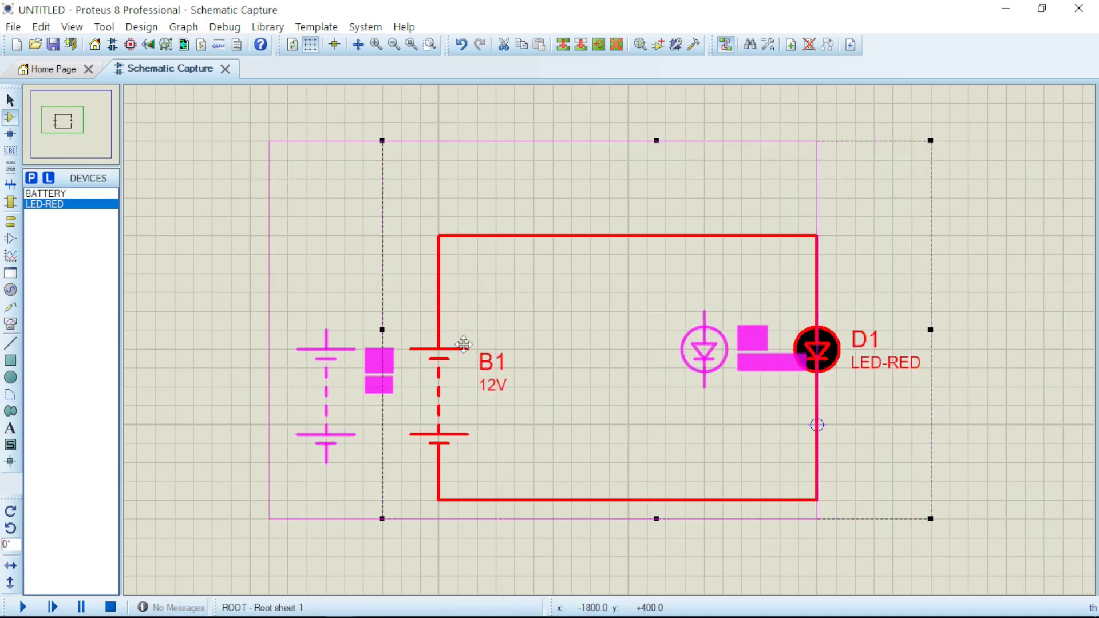
pyautogui.moveTo(479, 348); pyautogui.dragTo(459, 347)
pyautogui.click(844, 307)
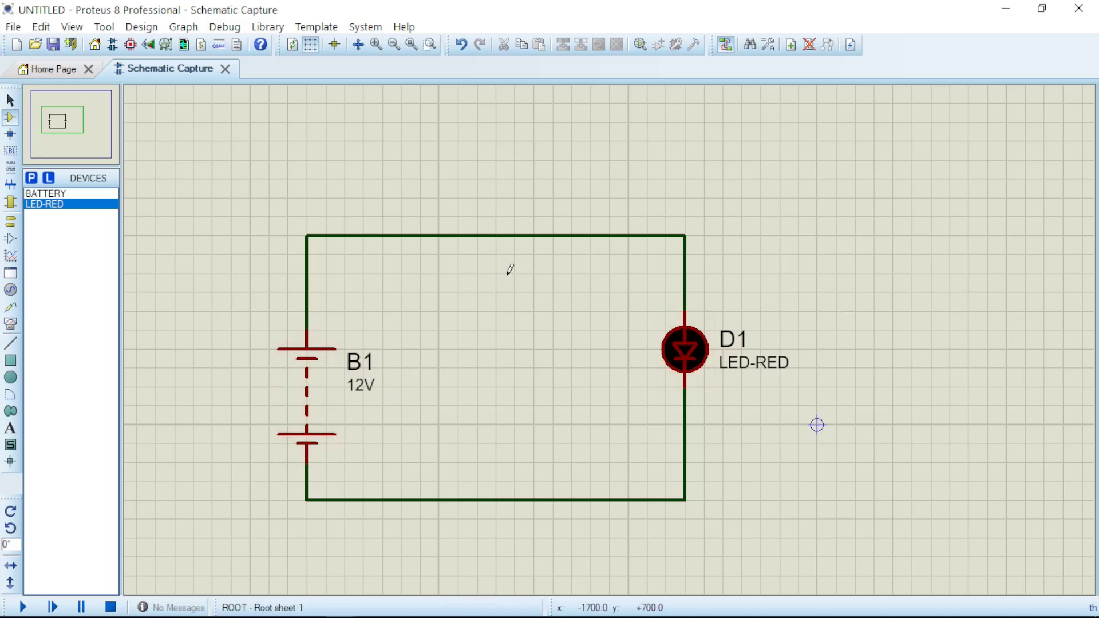
# - Place a GROUND terminal from Terminals Mode below the circuit's bottom wire
pyautogui.rightClick(478, 318)
pyautogui.moveTo(551, 327)
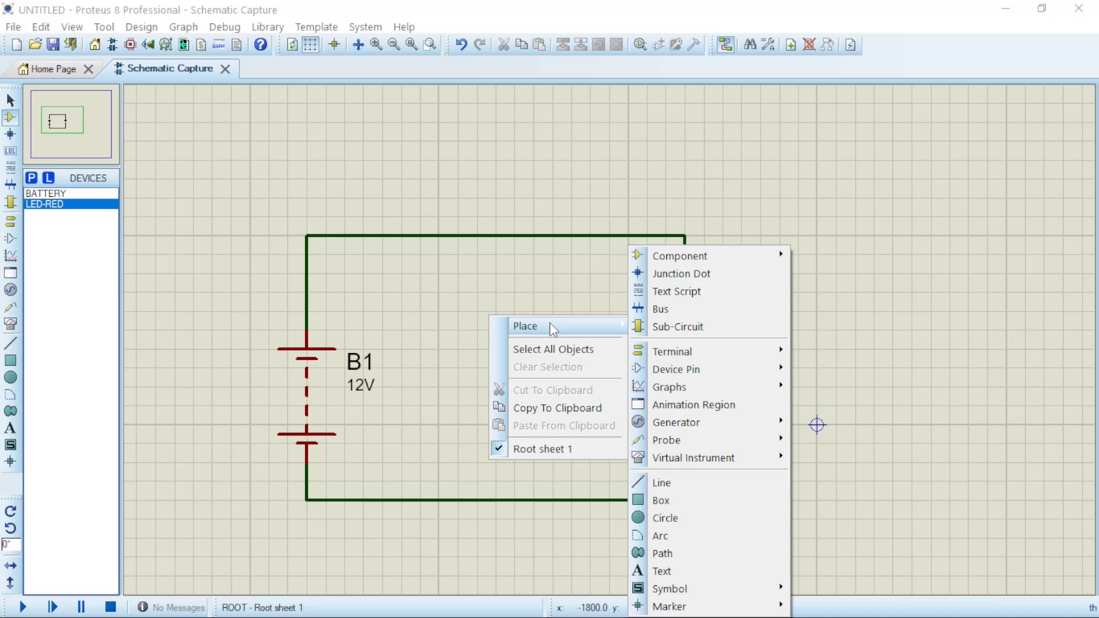
pyautogui.moveTo(672, 351)
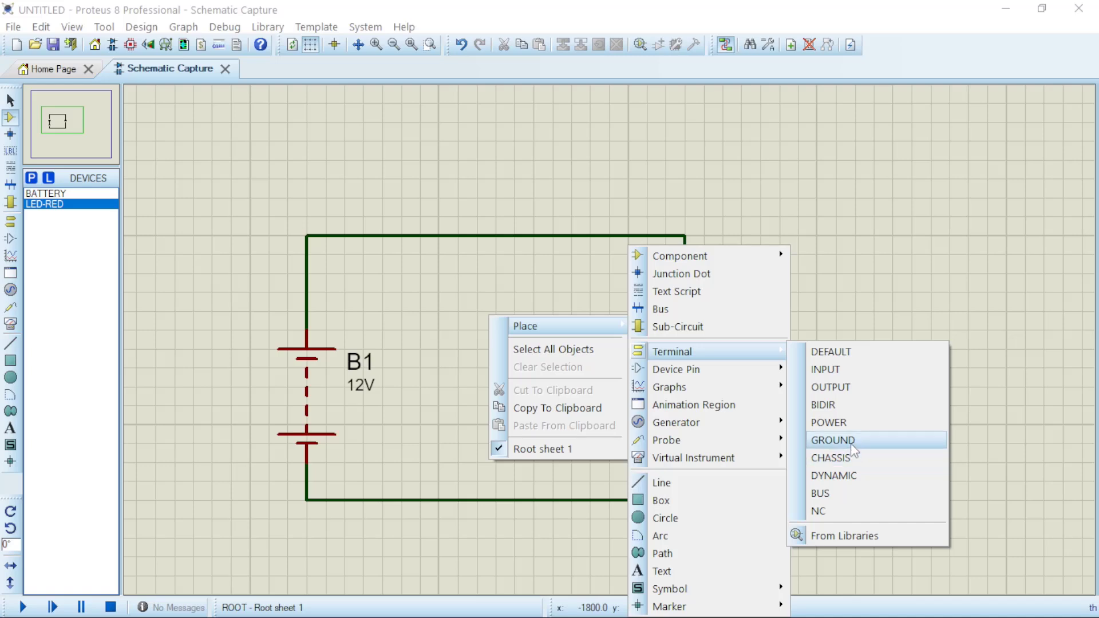
pyautogui.click(833, 440)
pyautogui.click(419, 290)
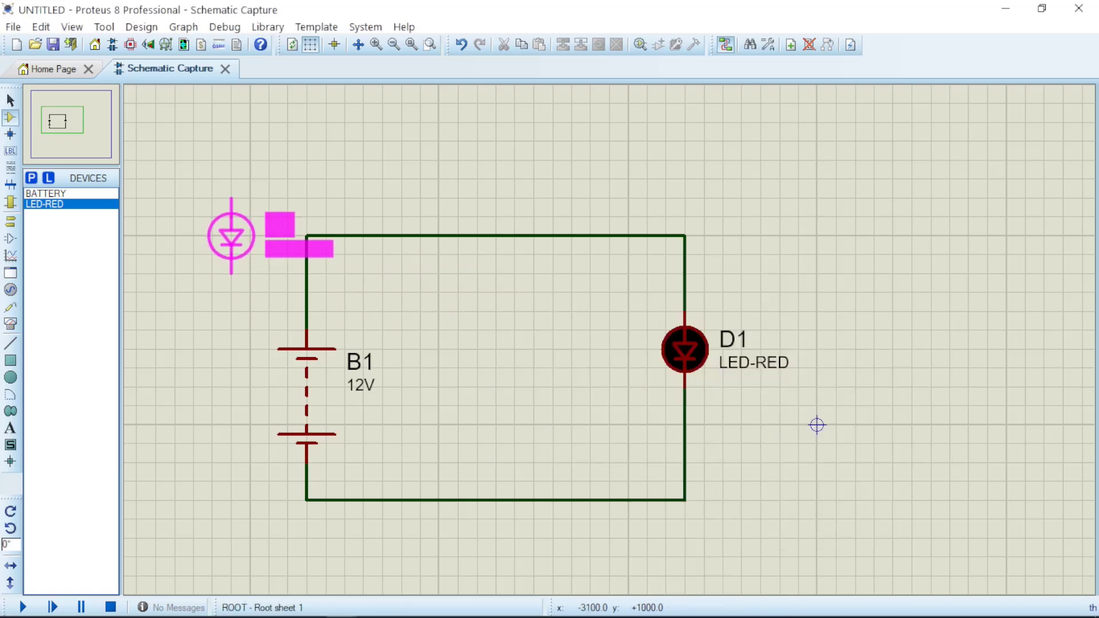
pyautogui.click(11, 221)
pyautogui.click(45, 246)
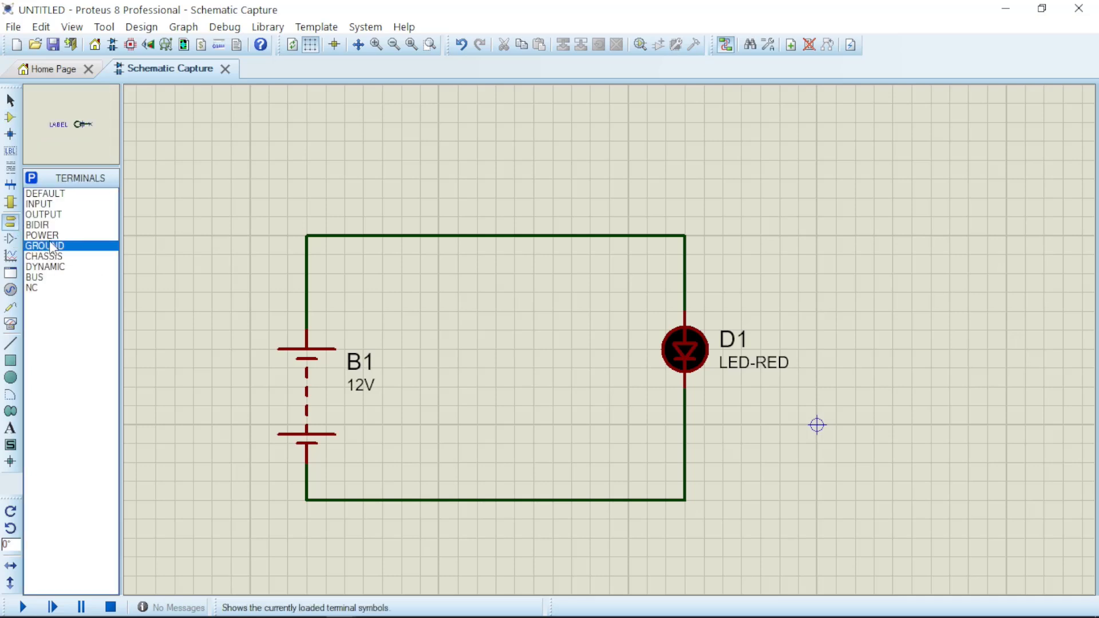
pyautogui.click(476, 519)
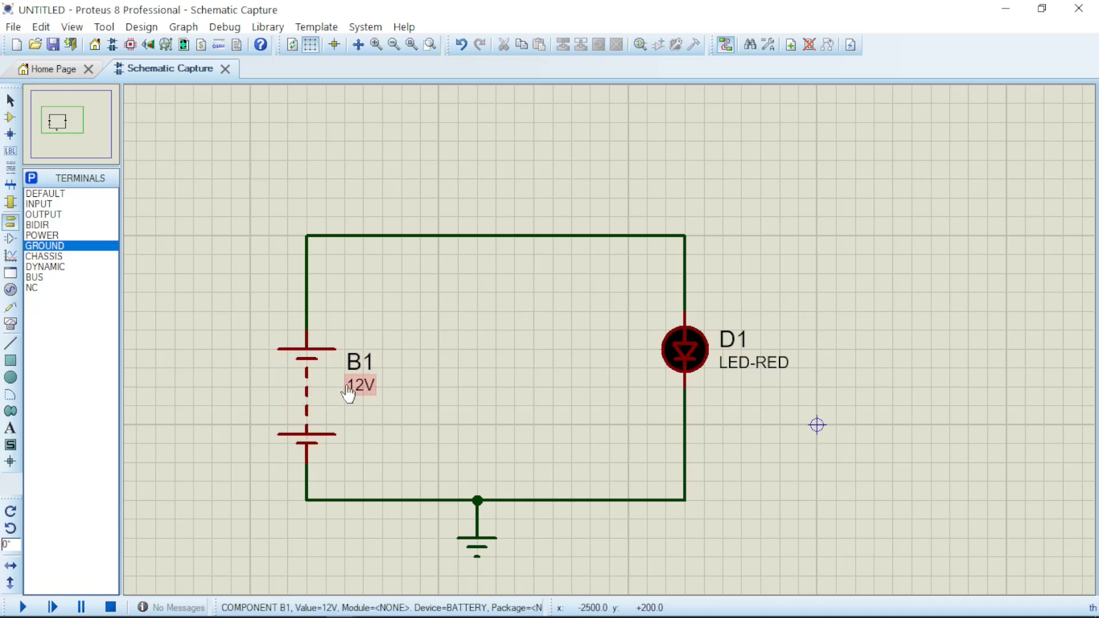
# - Set battery B1's Part Reference to BATTERY and its Voltage from 12V to 3V
pyautogui.rightClick(305, 380)
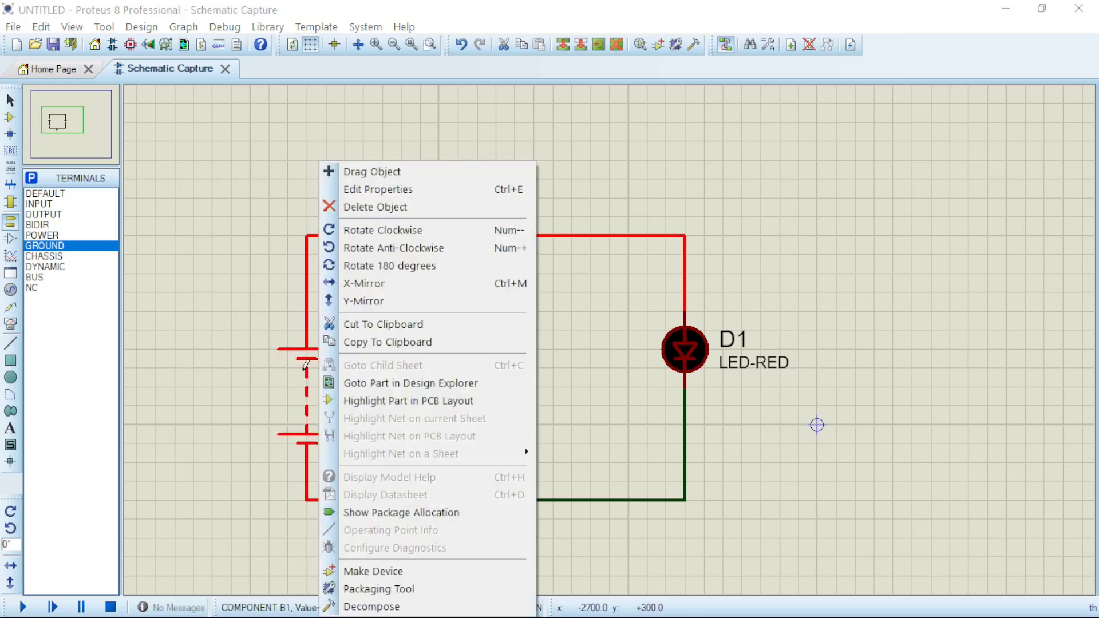
pyautogui.click(380, 183)
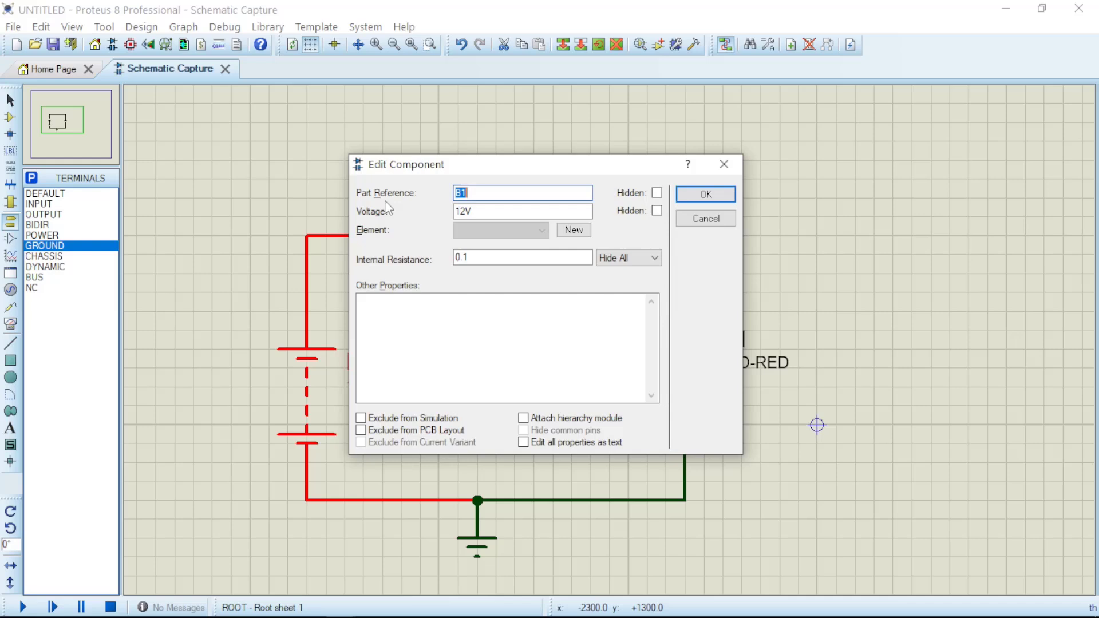
pyautogui.click(723, 163)
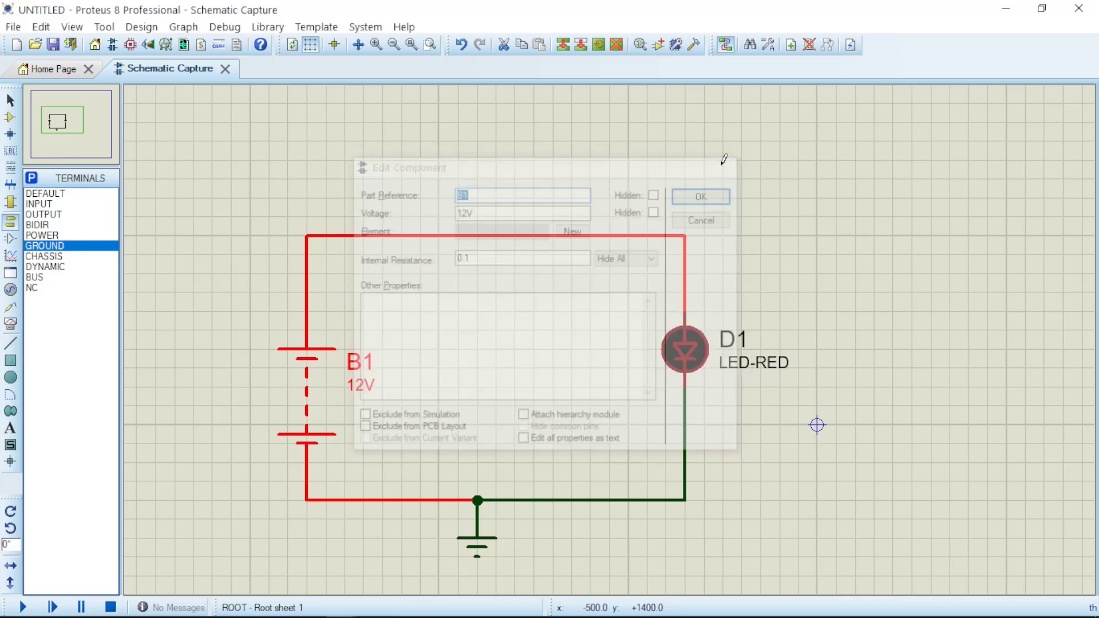
pyautogui.doubleClick(307, 383)
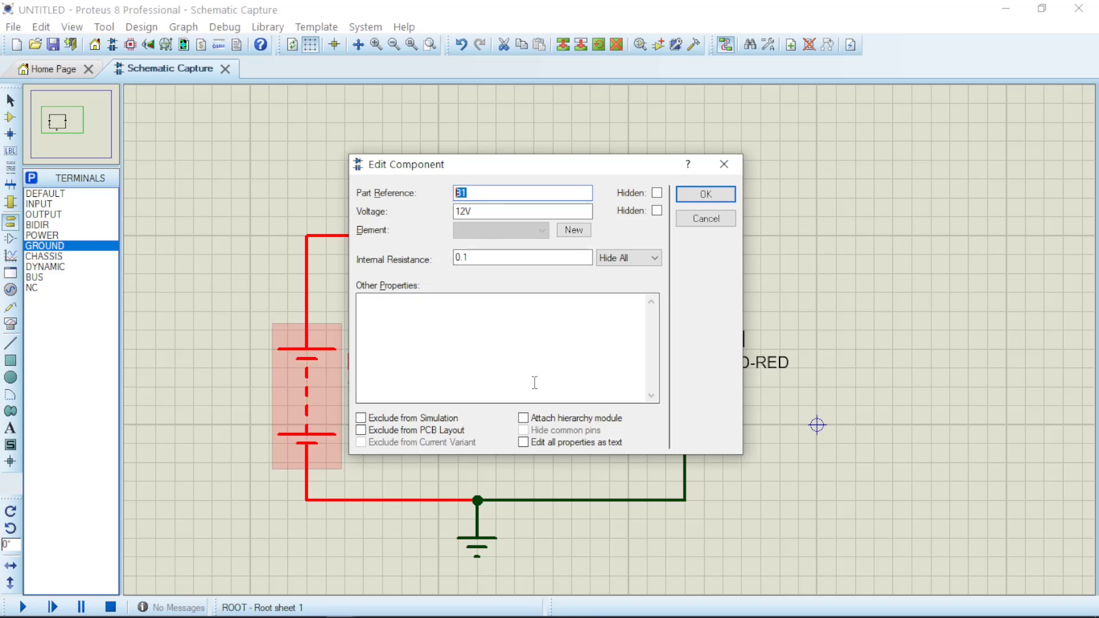
pyautogui.write('BATTERY')
pyautogui.click(482, 211)
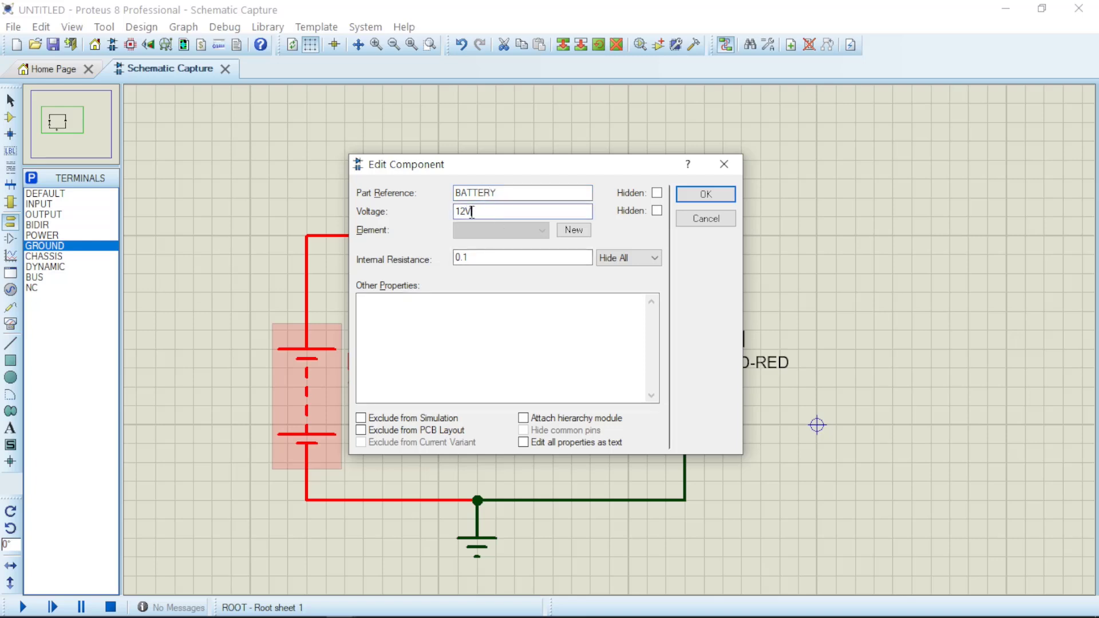
pyautogui.moveTo(472, 211); pyautogui.dragTo(395, 211)
pyautogui.write('3V')
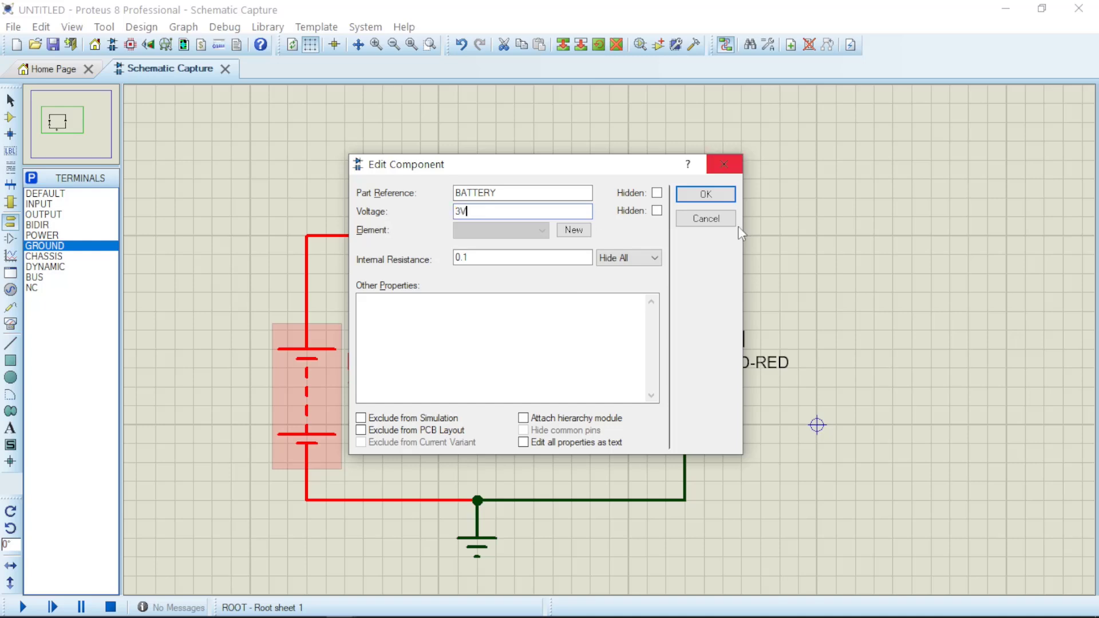
pyautogui.click(705, 194)
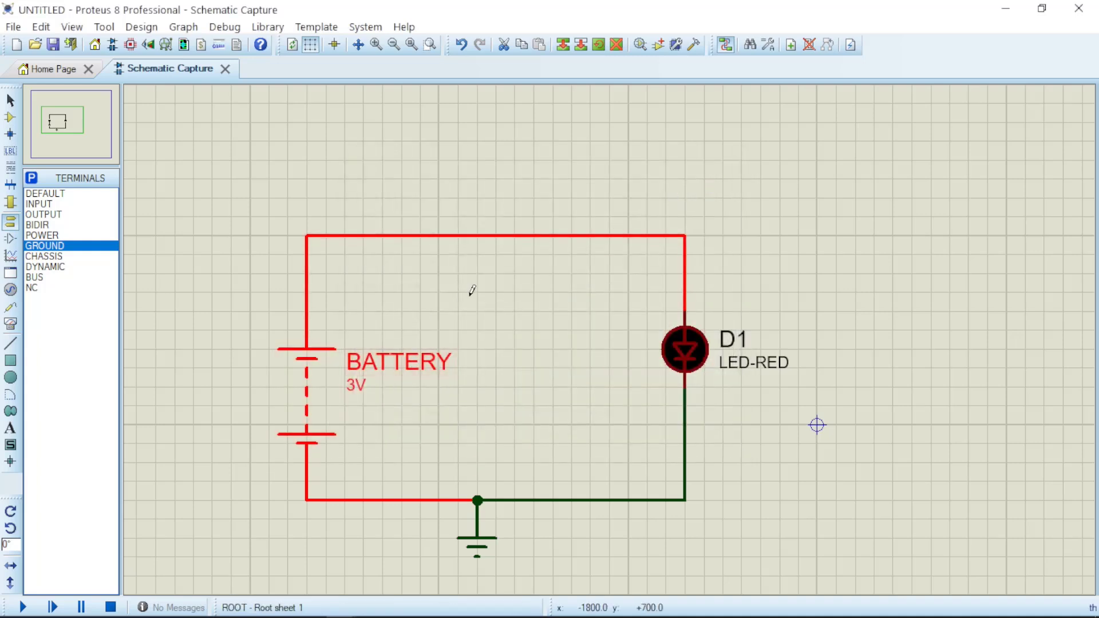
pyautogui.click(464, 294)
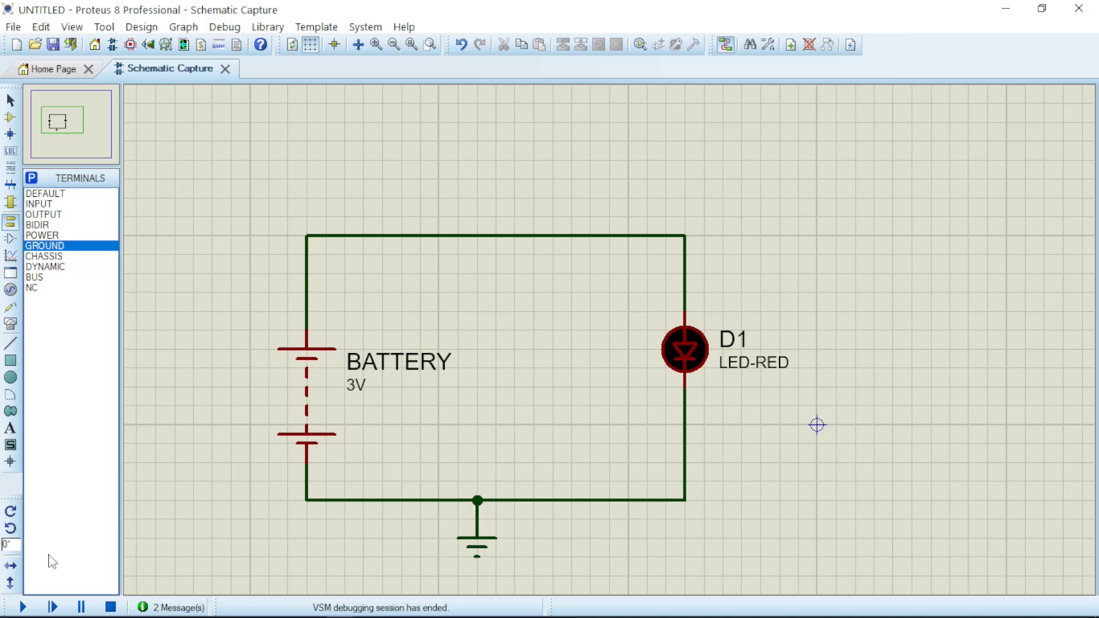
pyautogui.click(23, 609)
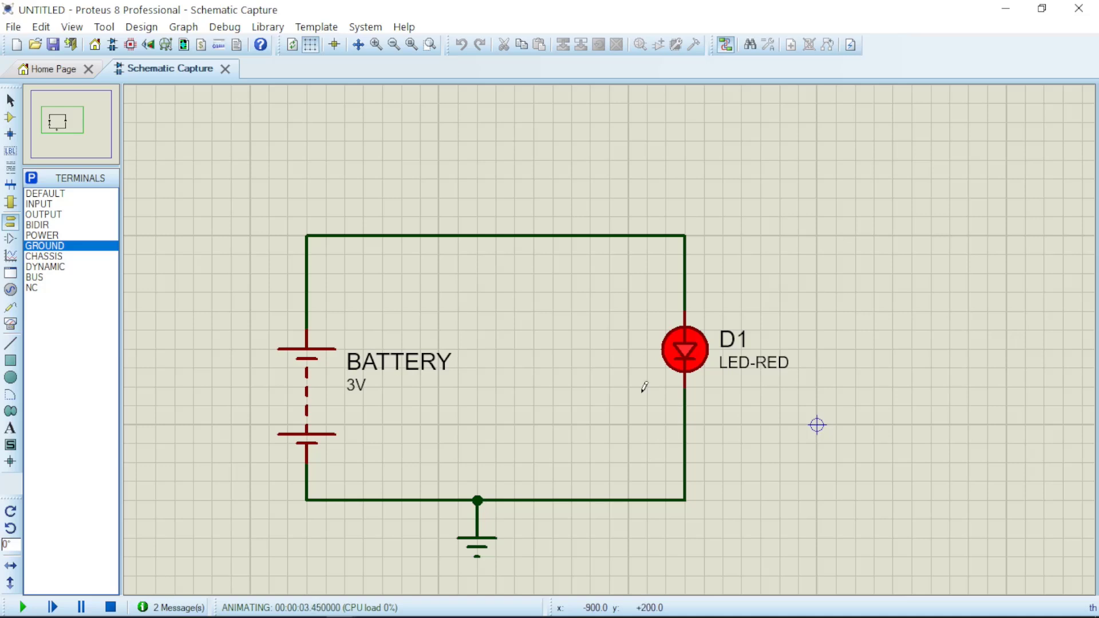
pyautogui.click(110, 608)
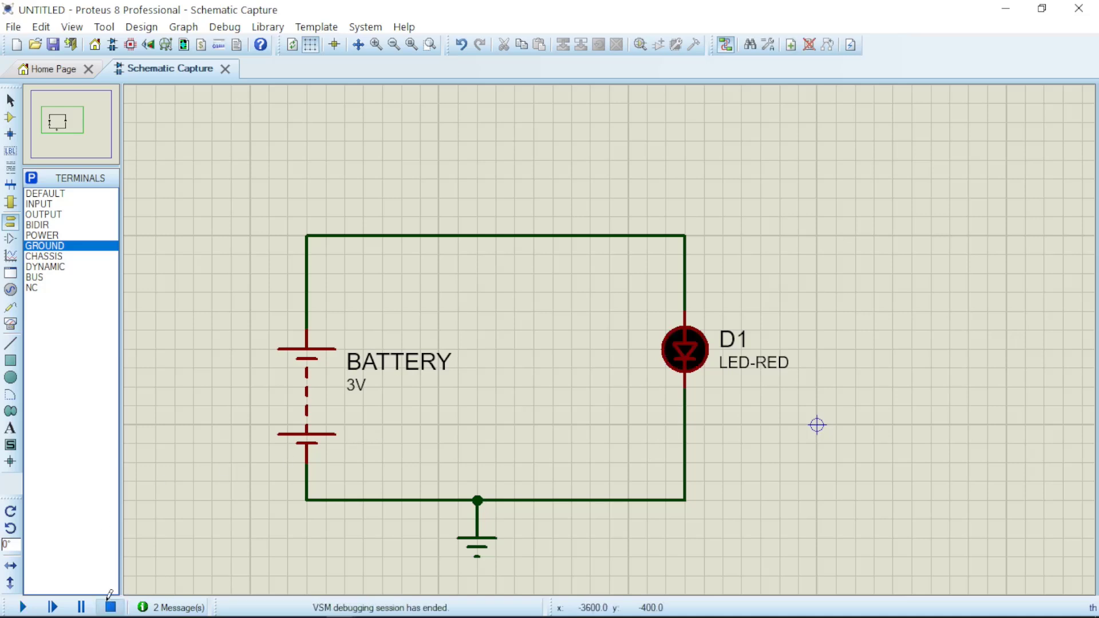
# - Set LED D1's Part Reference to RED and Part Value to BUTTON
pyautogui.doubleClick(696, 355)
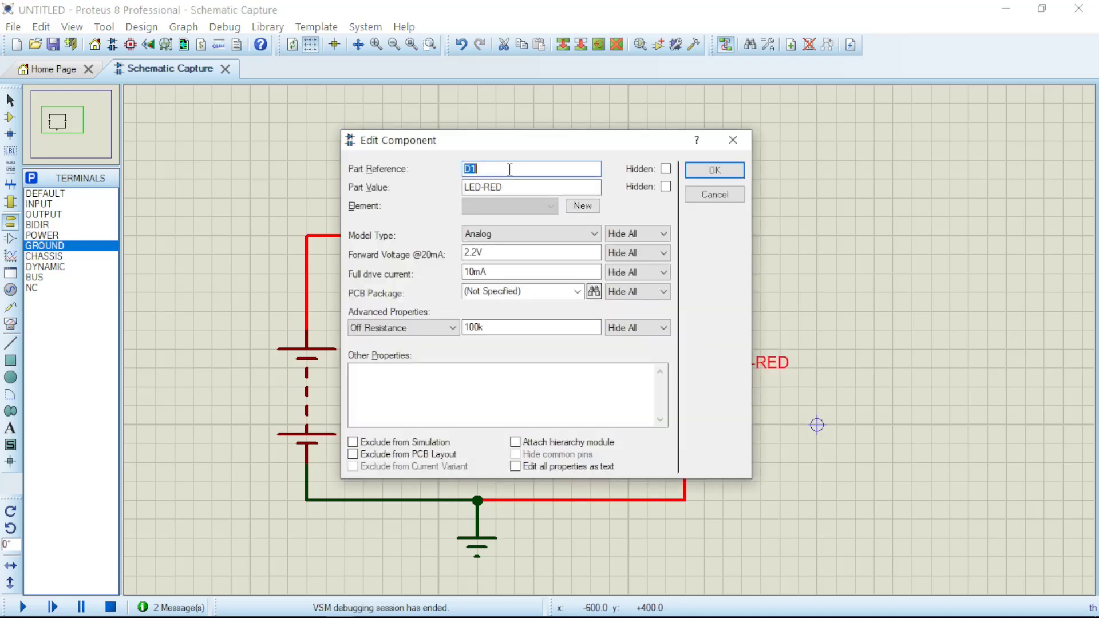
pyautogui.write('RE')
pyautogui.press('Tab')
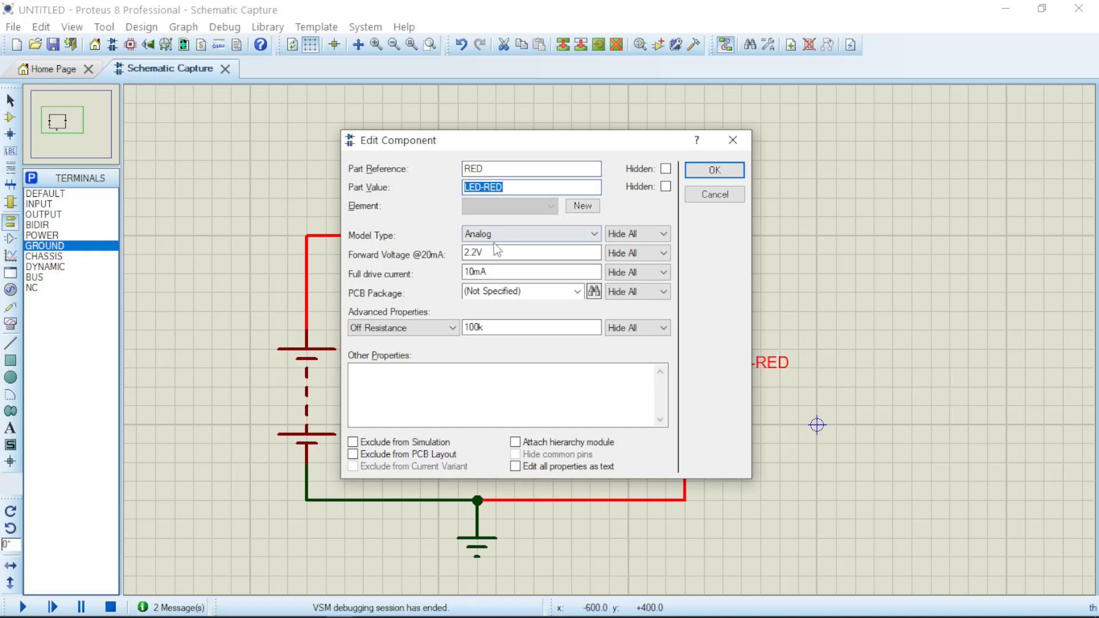
pyautogui.write('BUTTON')
pyautogui.click(715, 170)
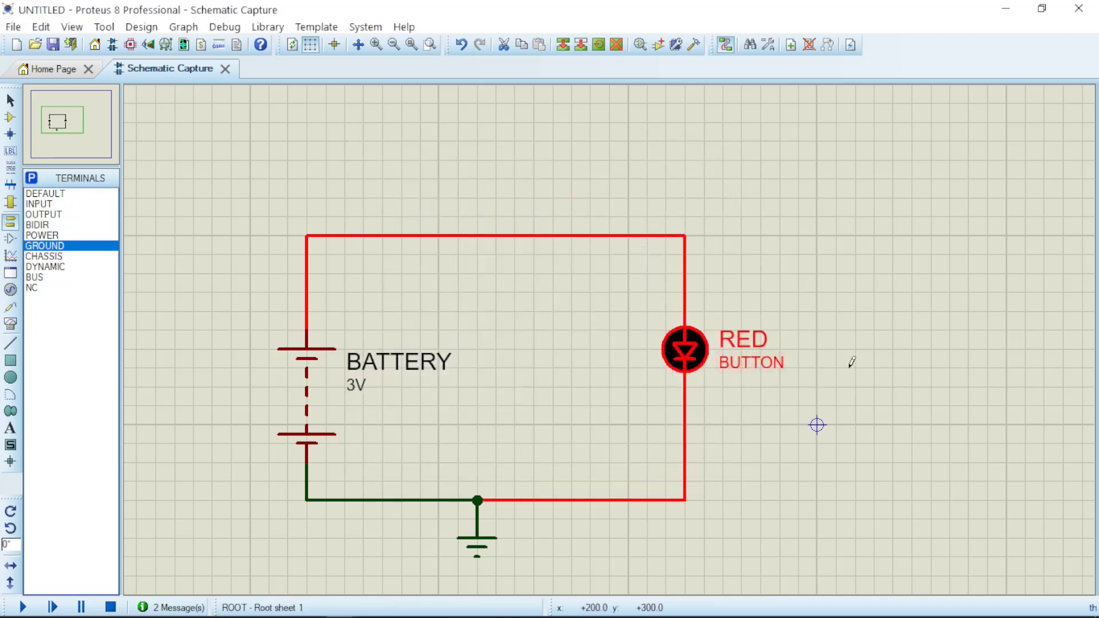
# - Run the simulation and zoom into the RED LED, now lit bright red
pyautogui.click(851, 362)
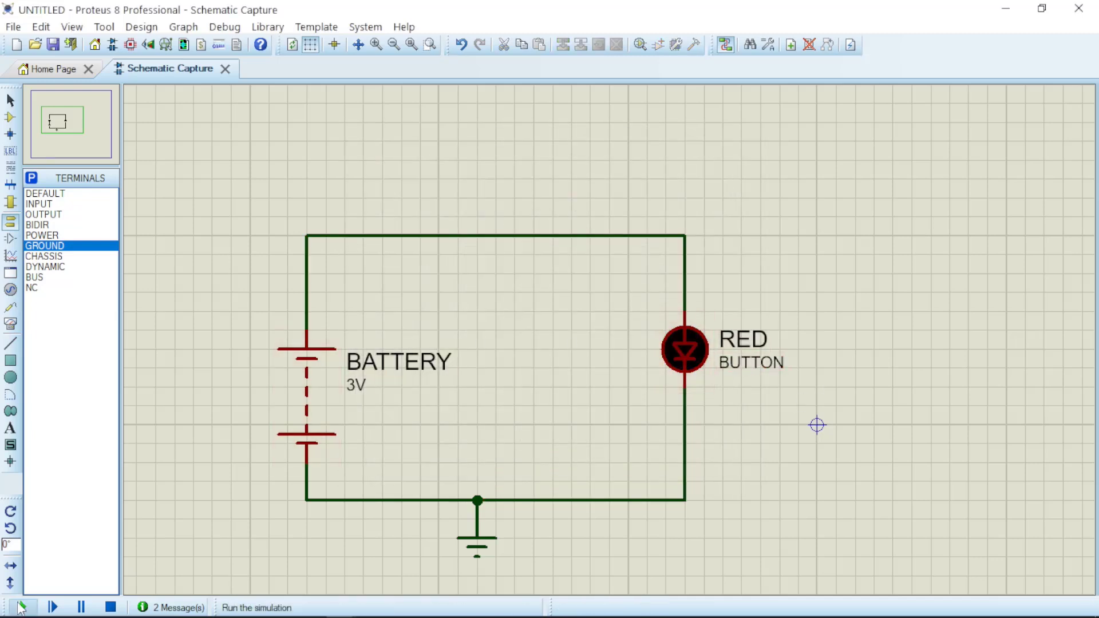
pyautogui.click(22, 608)
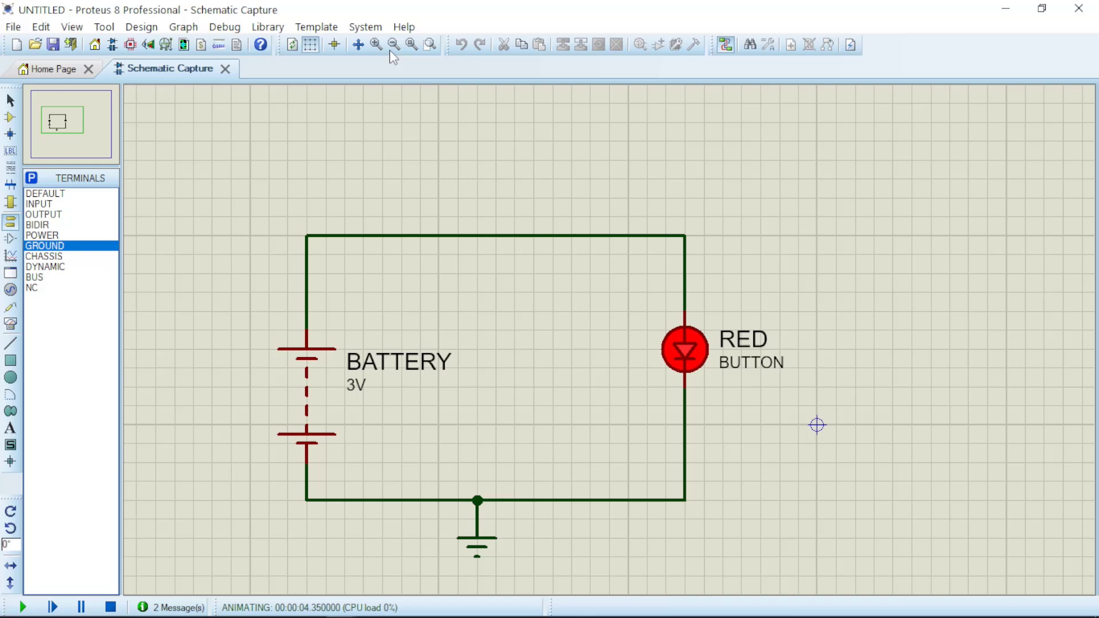
pyautogui.click(429, 44)
pyautogui.moveTo(609, 217); pyautogui.dragTo(803, 462)
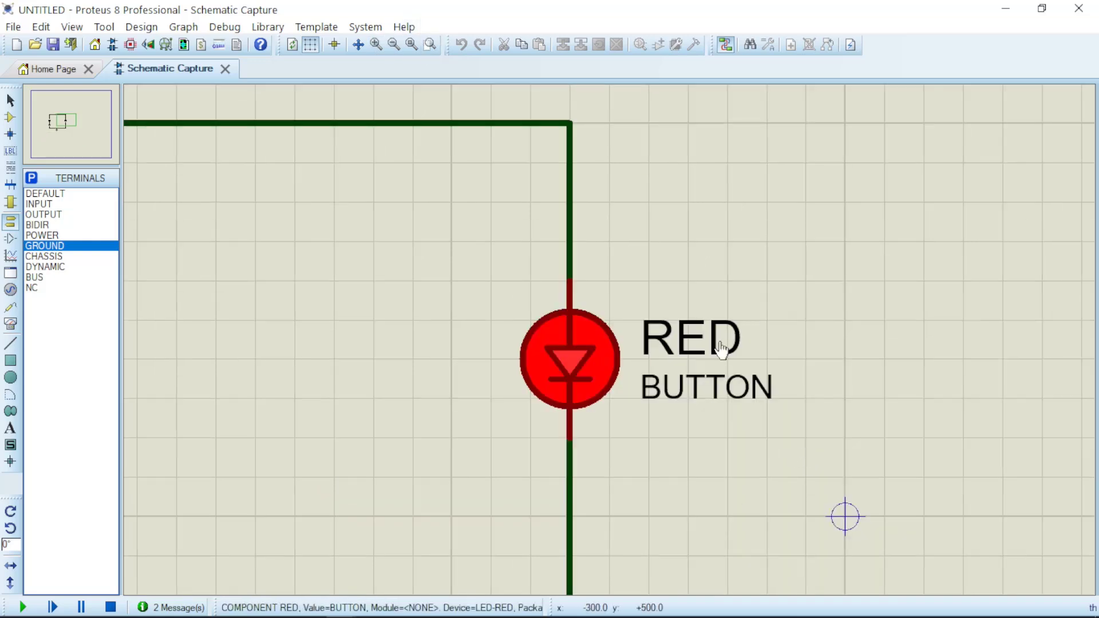